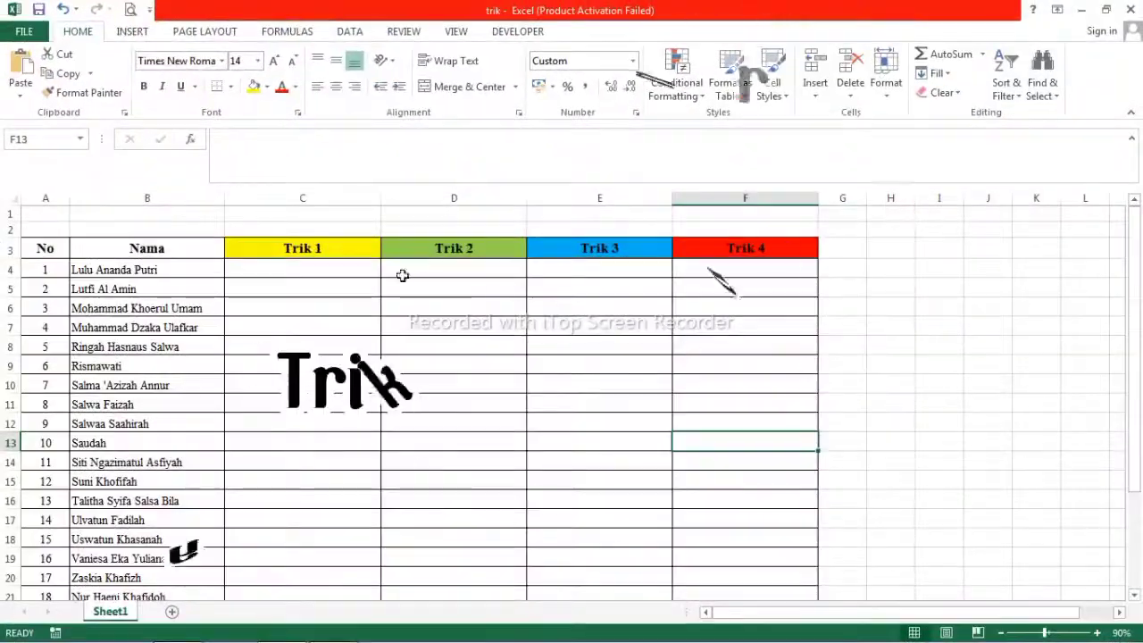
# Enter the first student's phone number (starting 08) in C4, then reselect C4 to see the dropped leading zero.
pyautogui.click(340, 268)
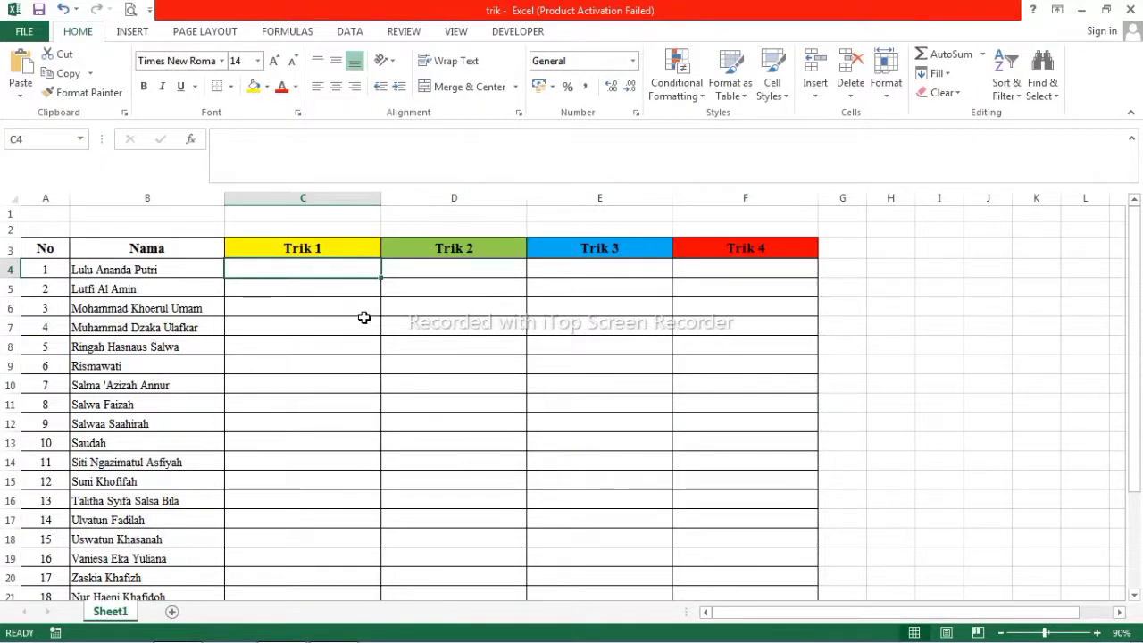
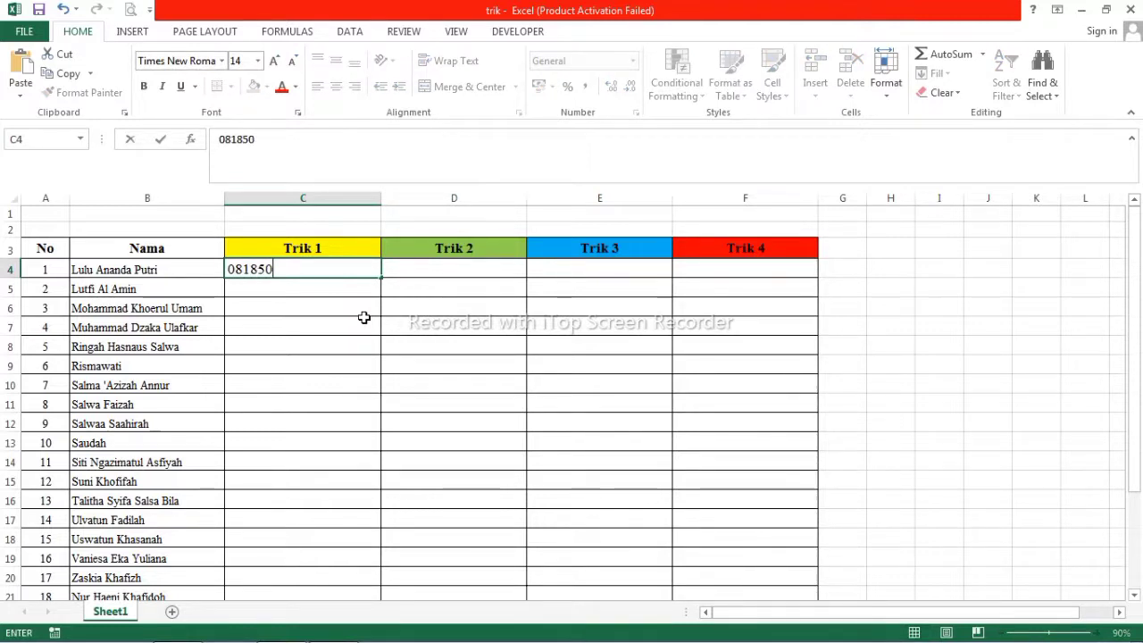
pyautogui.press('Return')
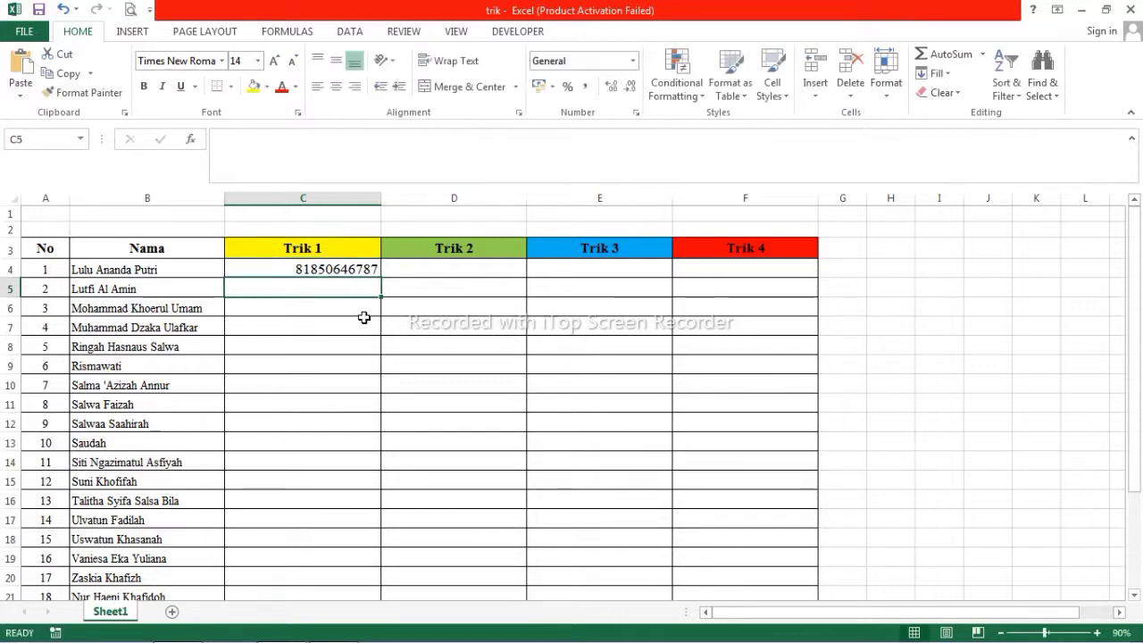
pyautogui.click(287, 268)
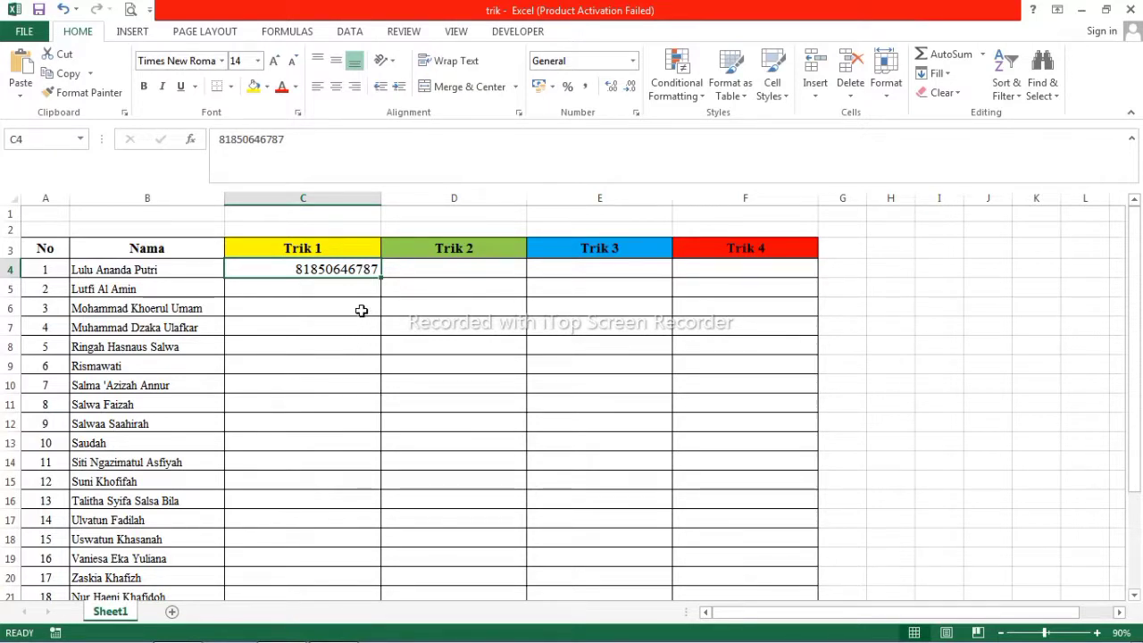
# Re-enter C4 with a '0 prefix, then type apostrophe-prefixed phone numbers into C5 and C6.
pyautogui.doubleClick(293, 269)
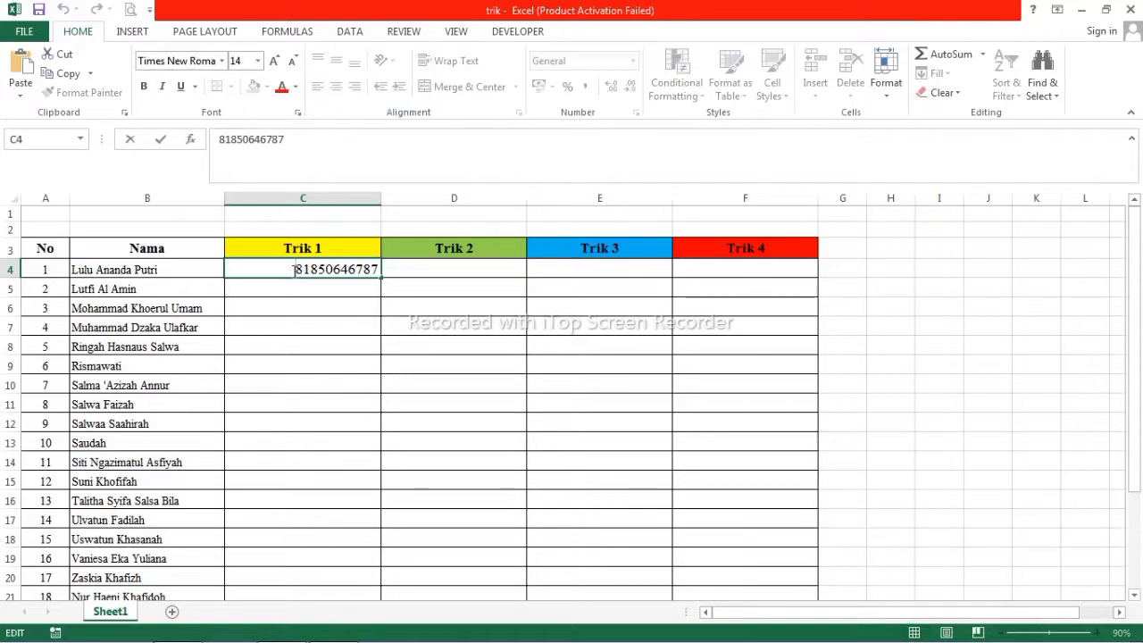
pyautogui.write("'")
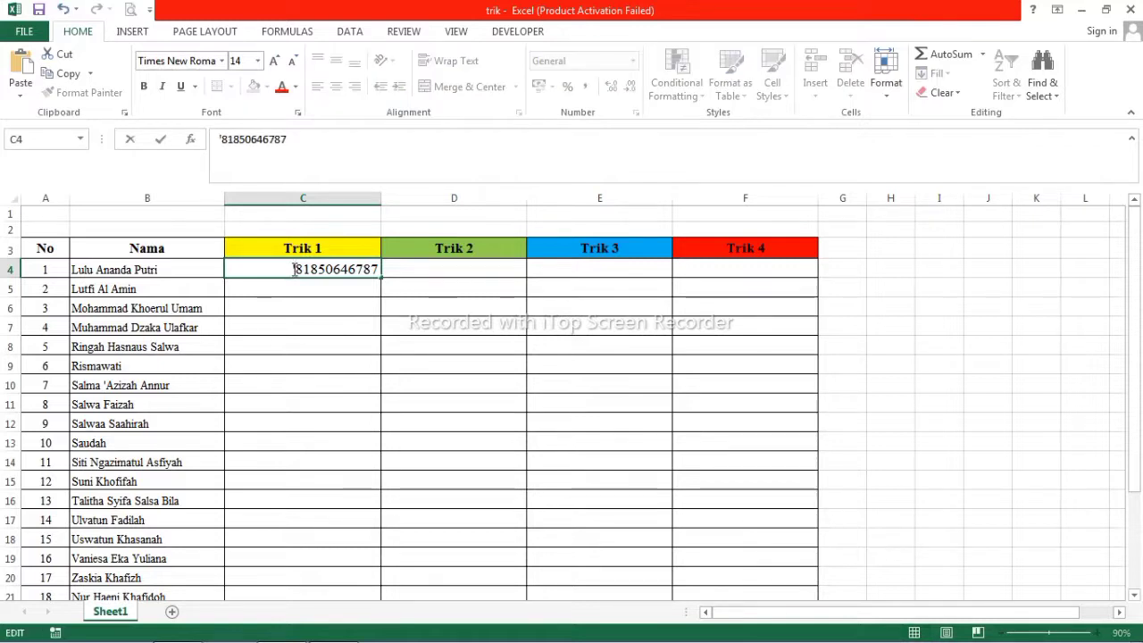
pyautogui.write('0')
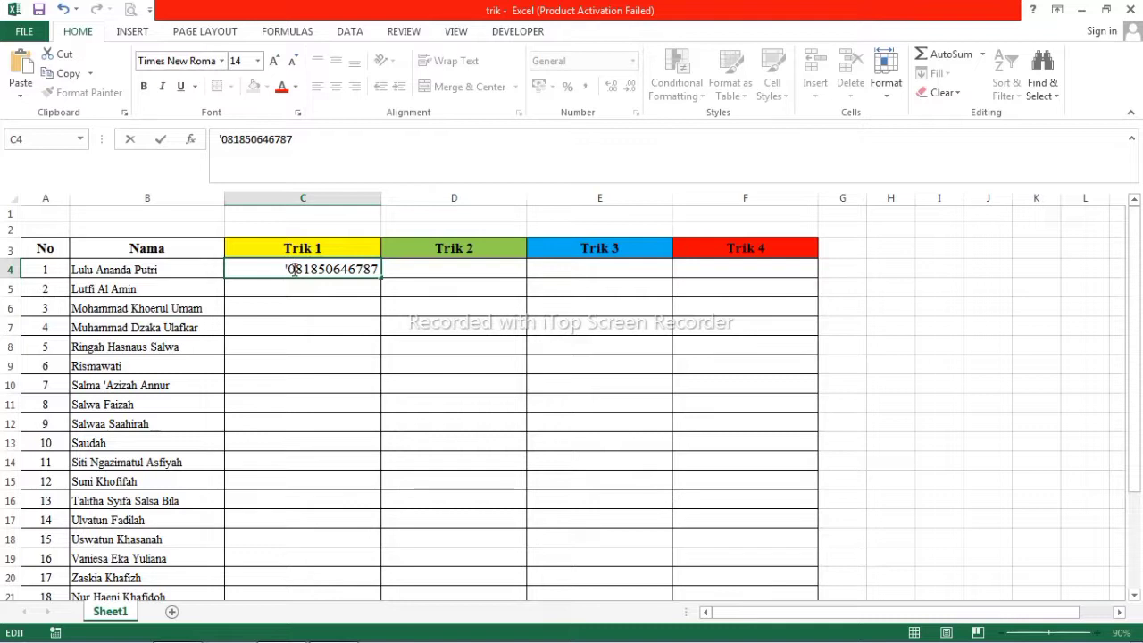
pyautogui.press('Return')
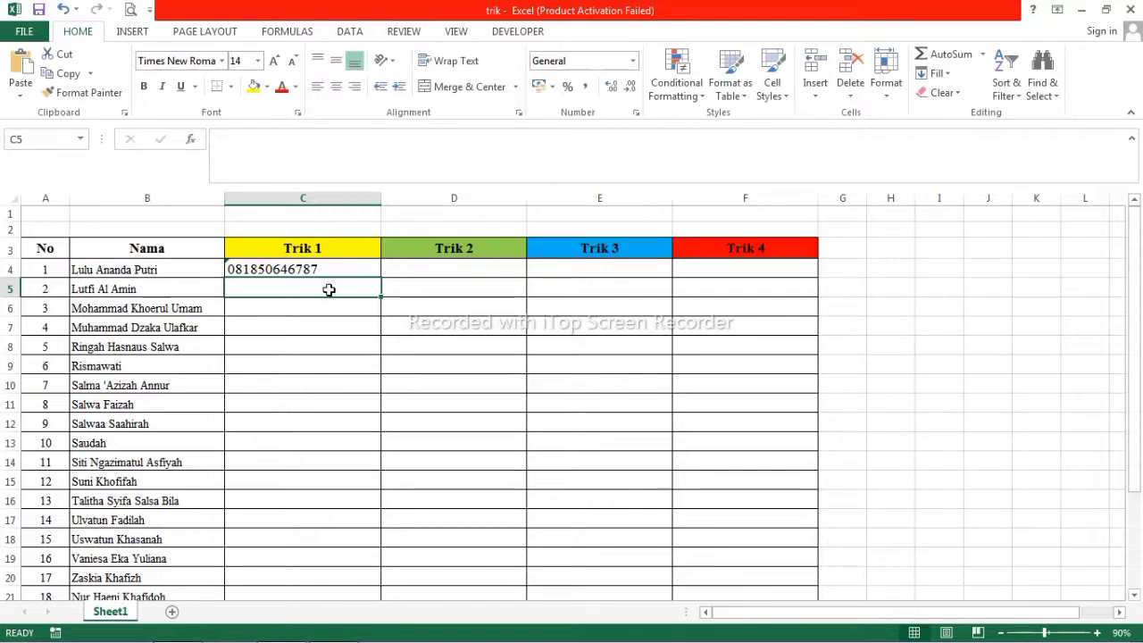
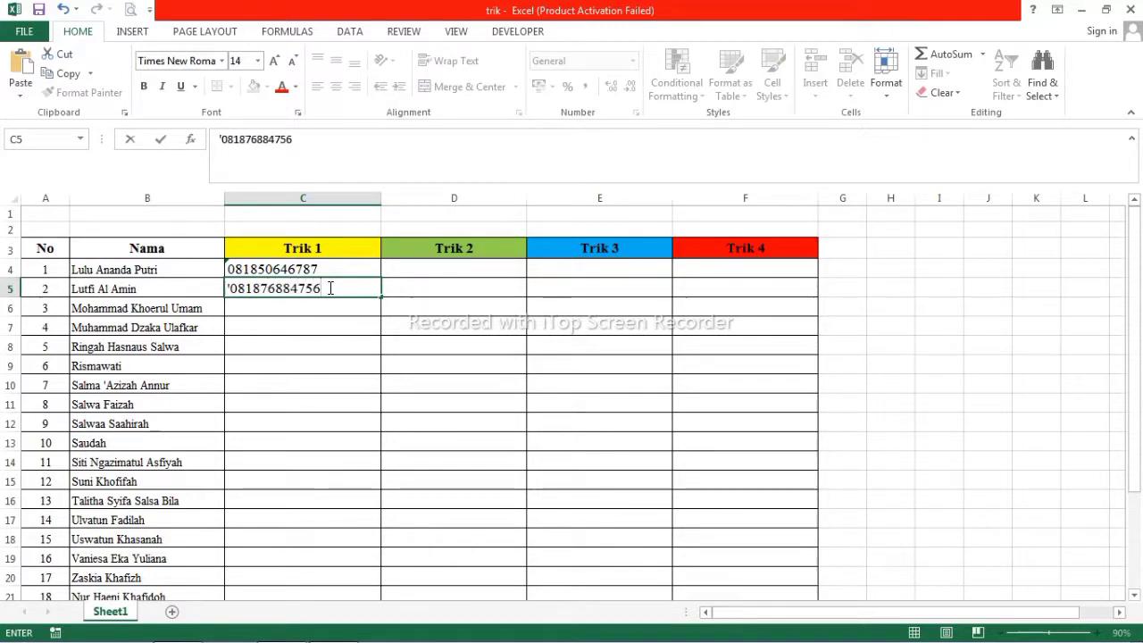
pyautogui.press('Return')
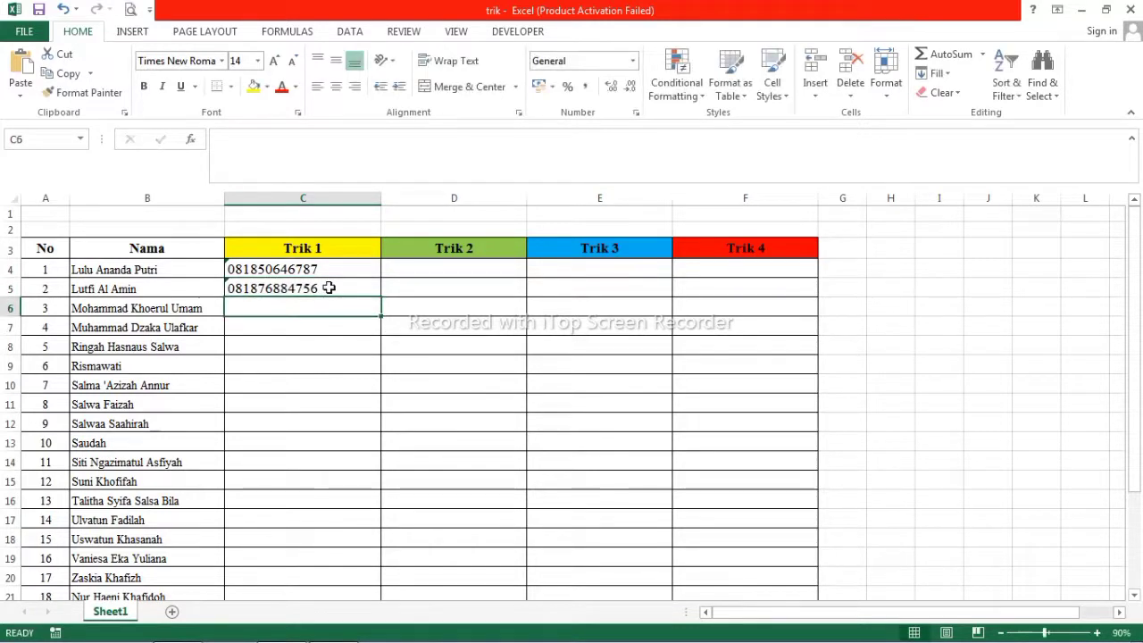
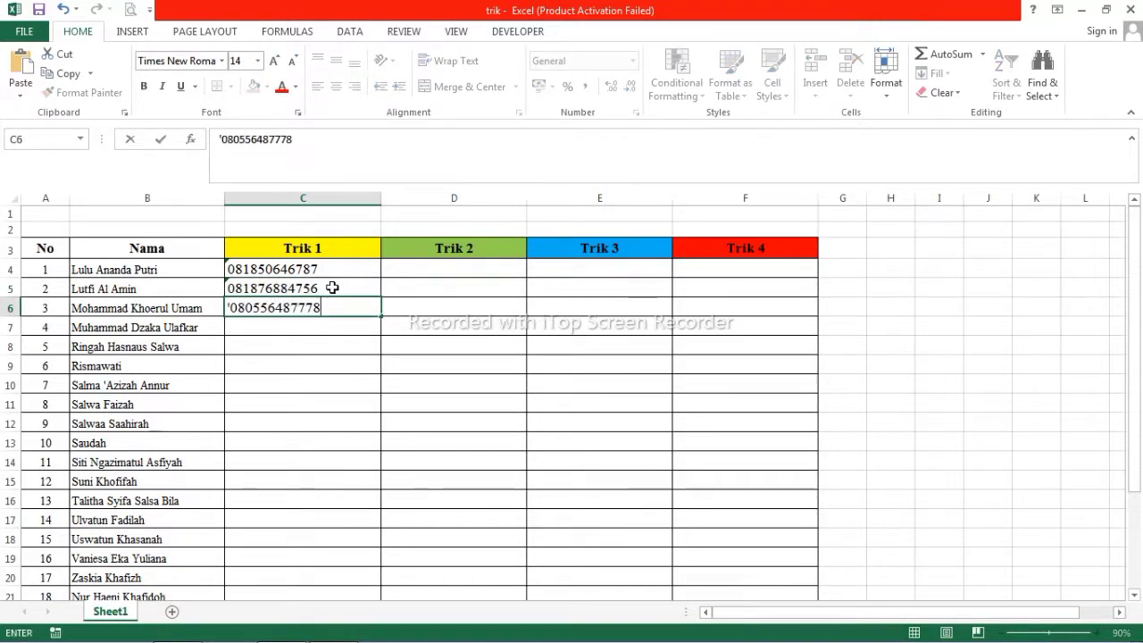
pyautogui.press('Return')
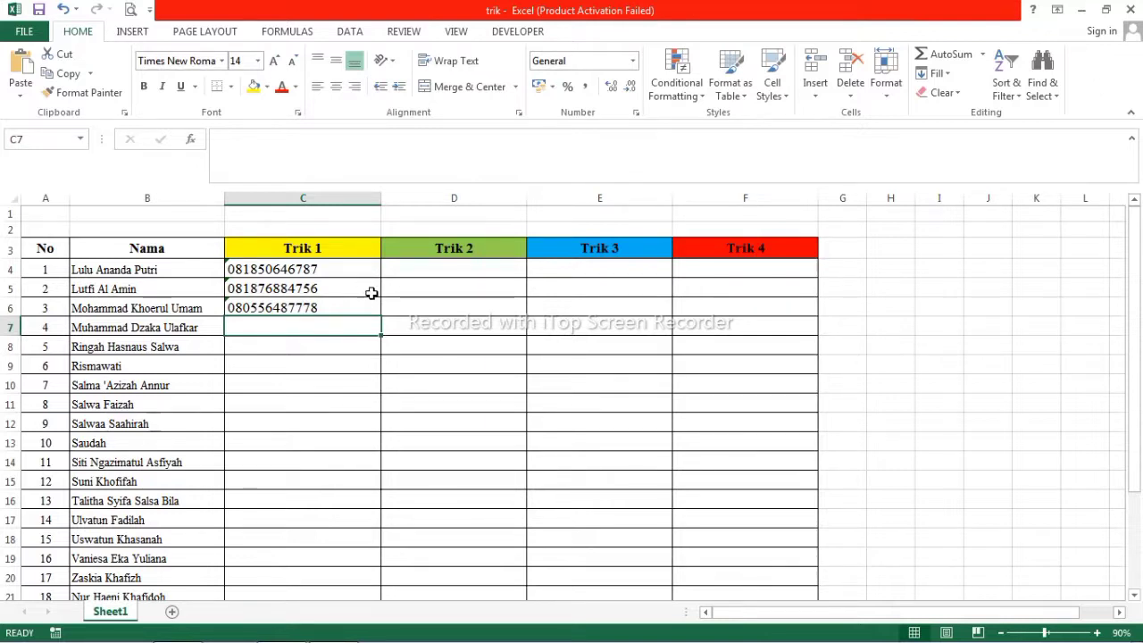
pyautogui.moveTo(342, 265); pyautogui.dragTo(348, 429)
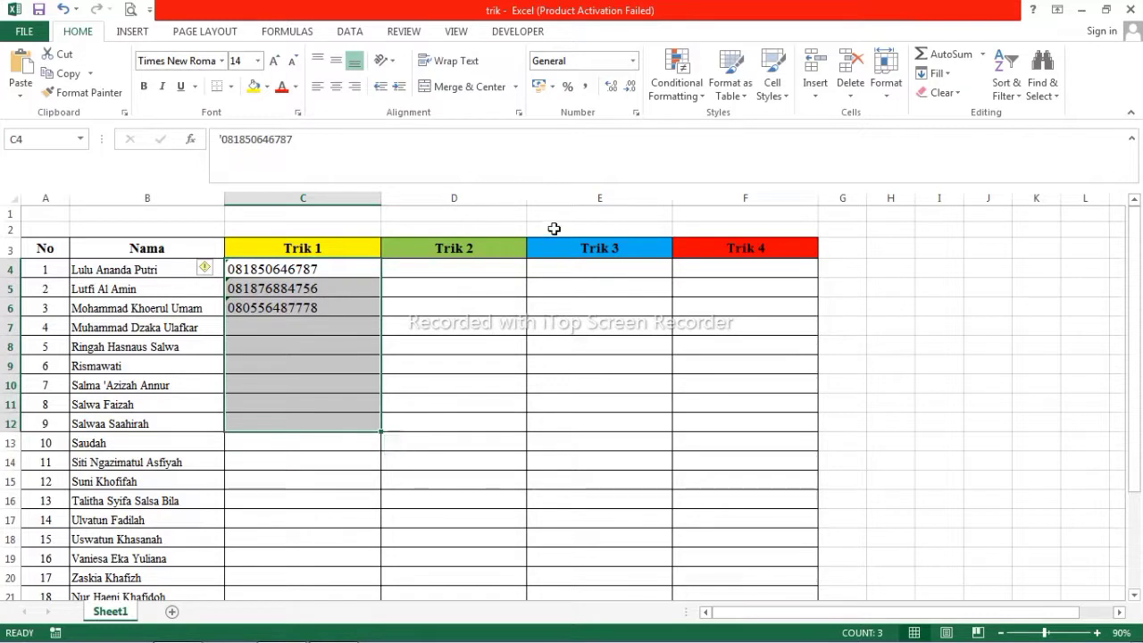
pyautogui.click(464, 252)
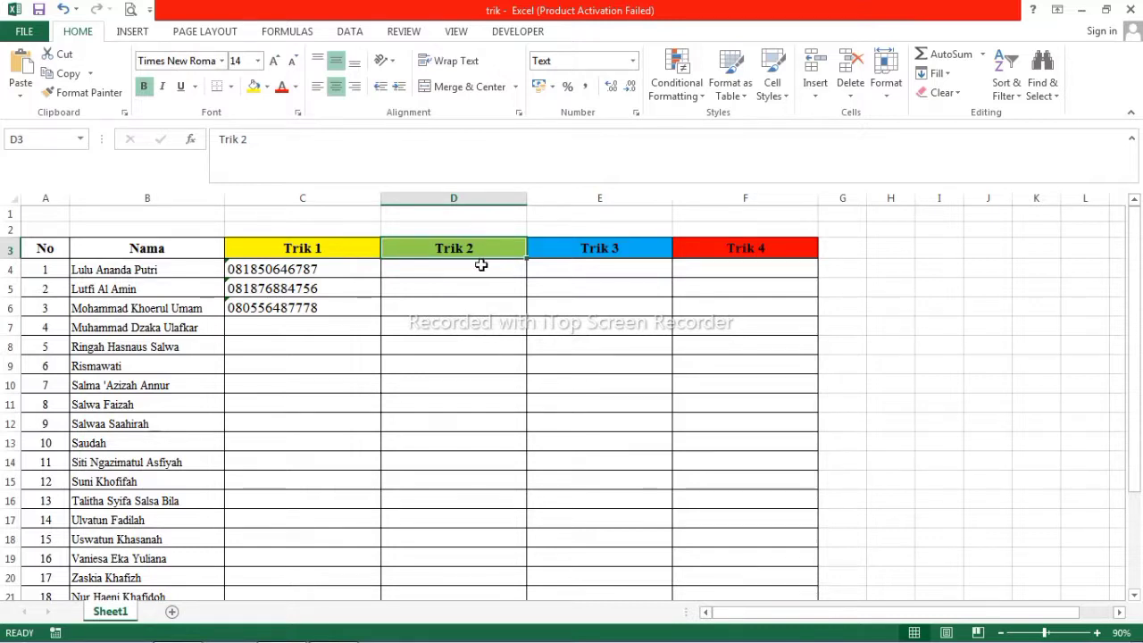
pyautogui.moveTo(480, 265); pyautogui.dragTo(474, 559)
# Apply the Text number format to the entire Trik 2 column D.
pyautogui.scroll(2, 464, 474)
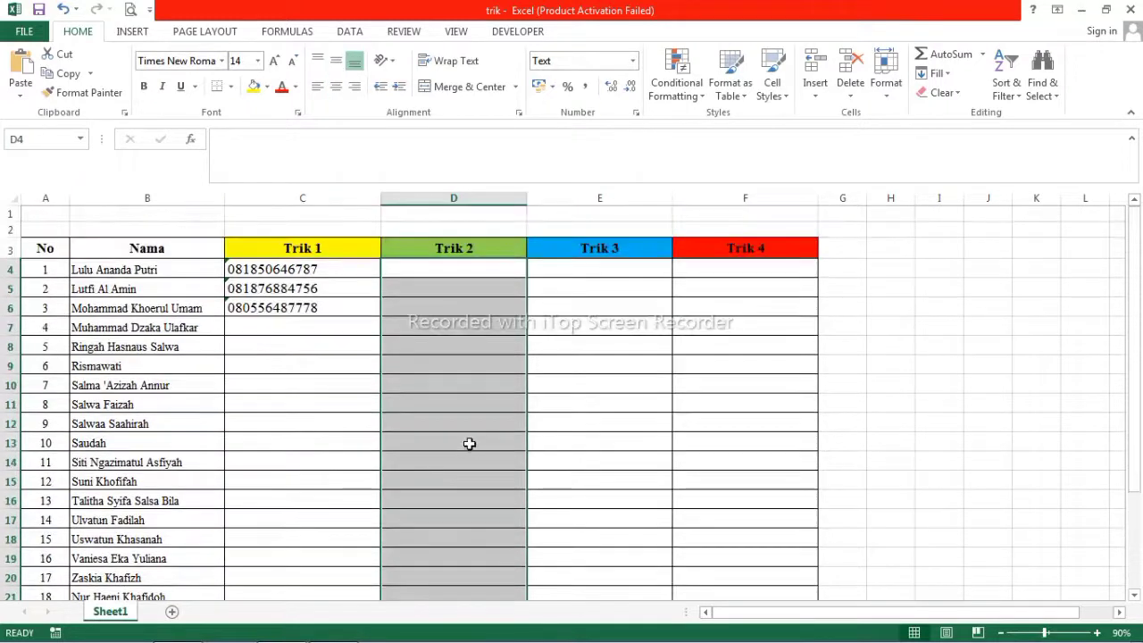
pyautogui.click(476, 197)
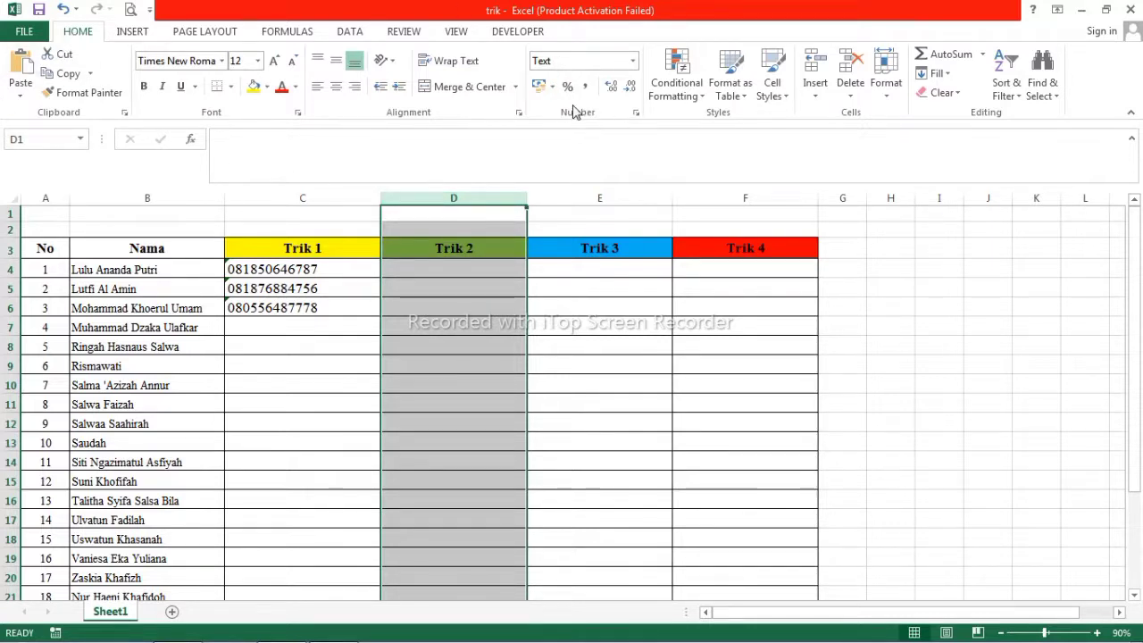
pyautogui.click(636, 63)
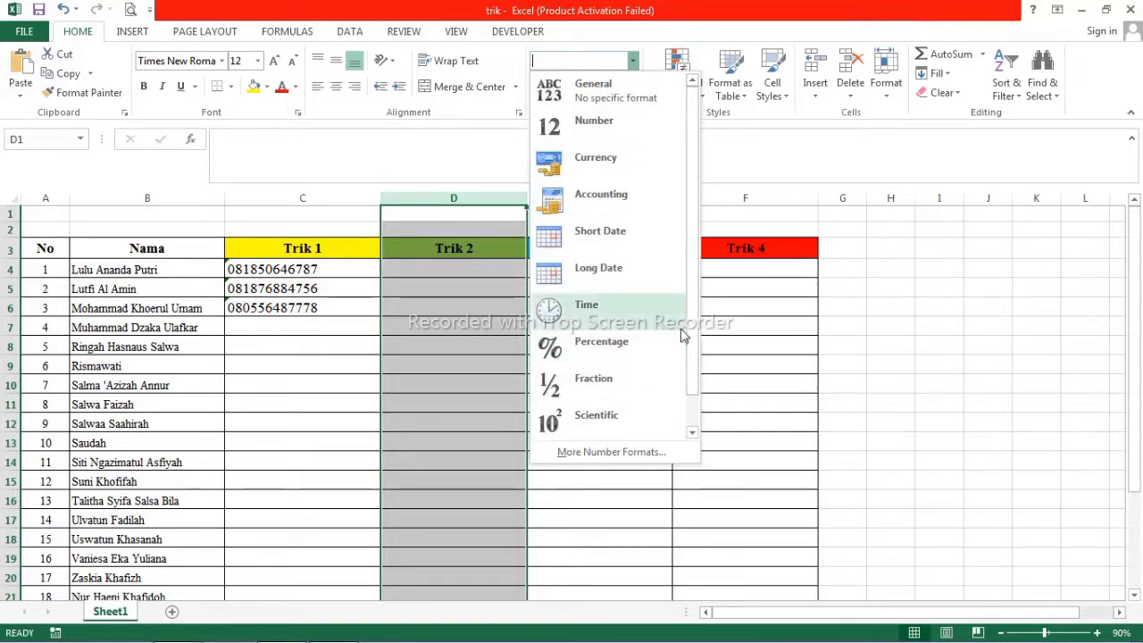
pyautogui.scroll(-1, 687, 375)
pyautogui.click(595, 414)
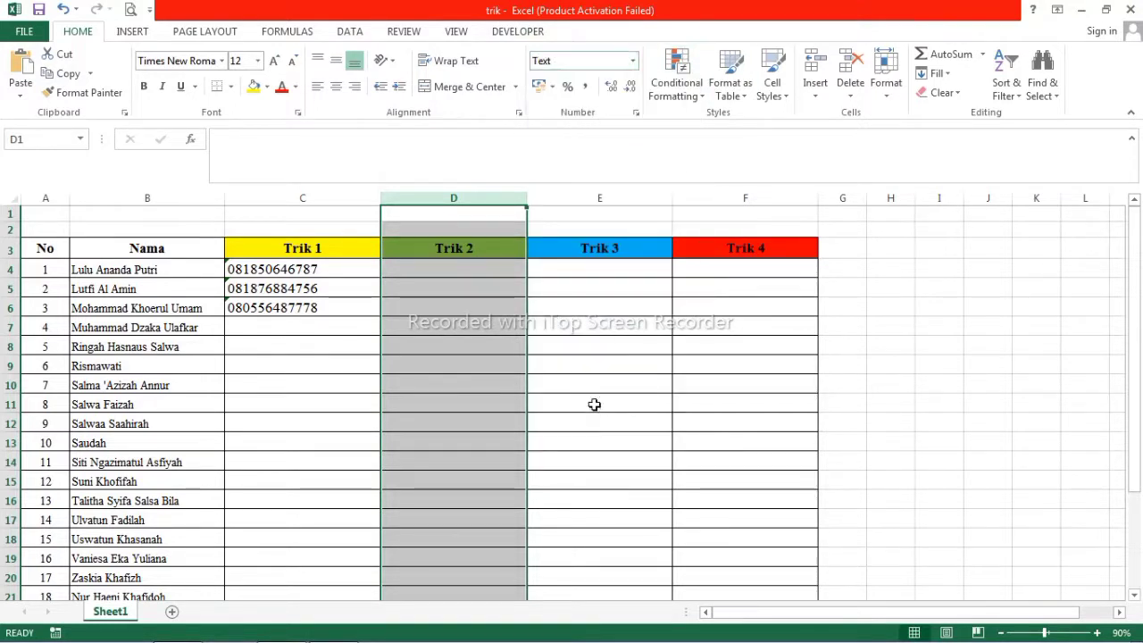
pyautogui.click(443, 272)
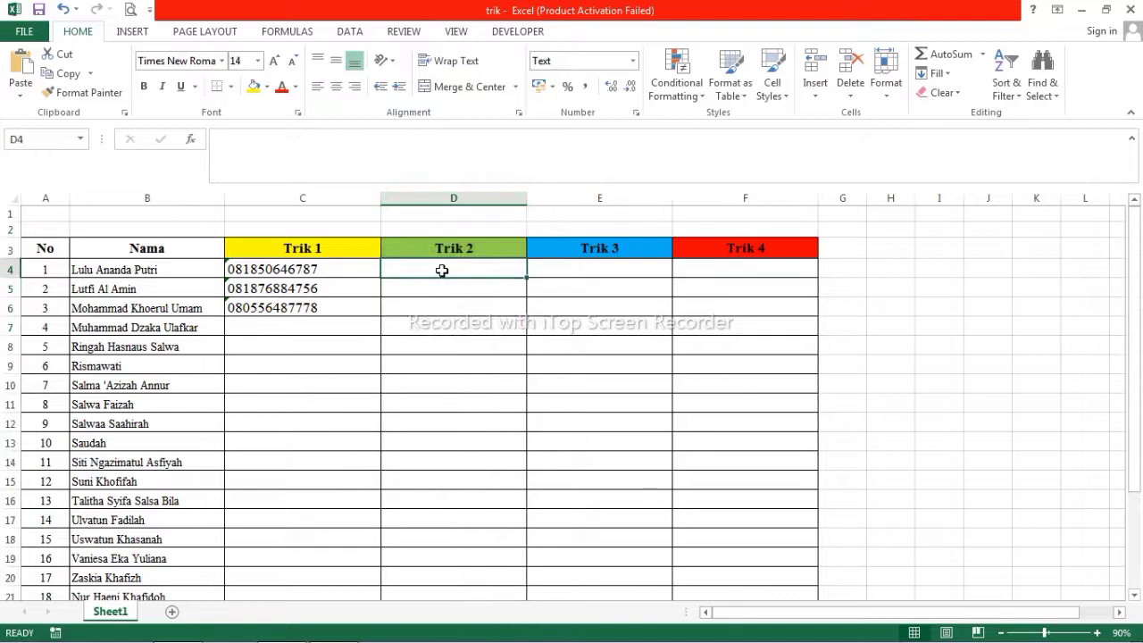
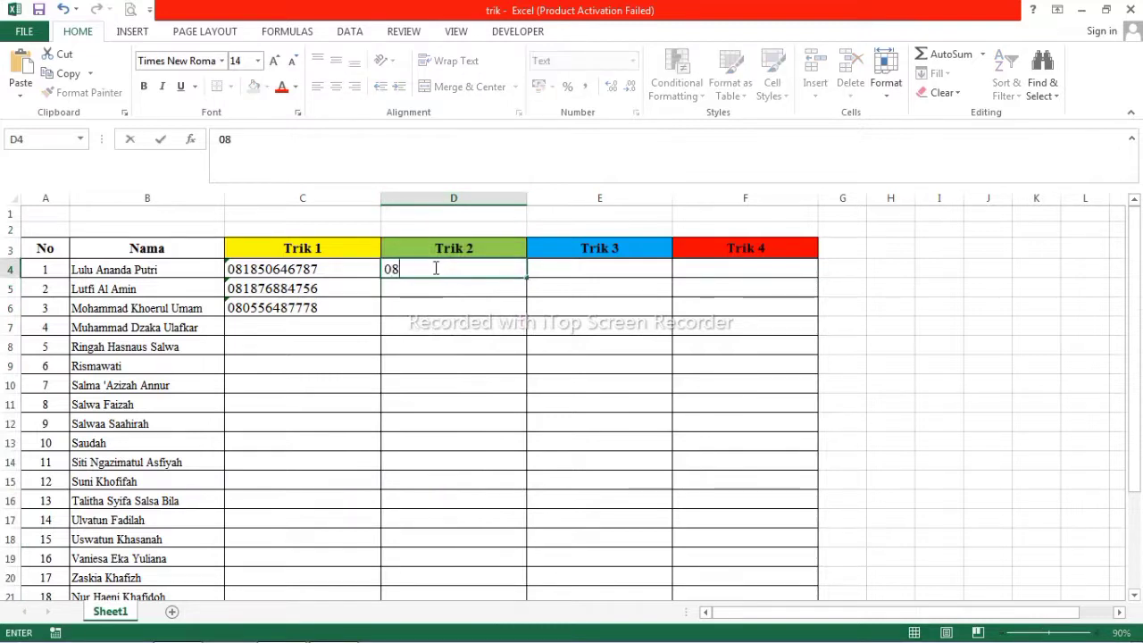
# Type the first student's phone number, starting with 08, into D4.
pyautogui.press('Return')
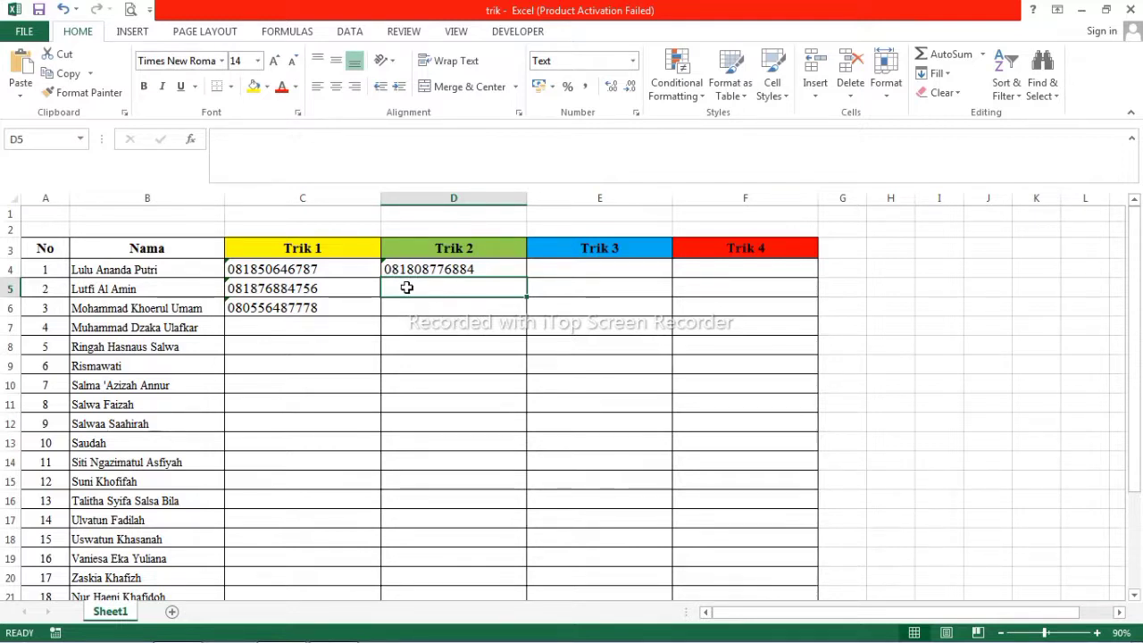
# Compare the stored phone values in C4, C5, C6 and D4.
pyautogui.click(306, 267)
pyautogui.click(301, 287)
pyautogui.click(301, 303)
pyautogui.click(406, 269)
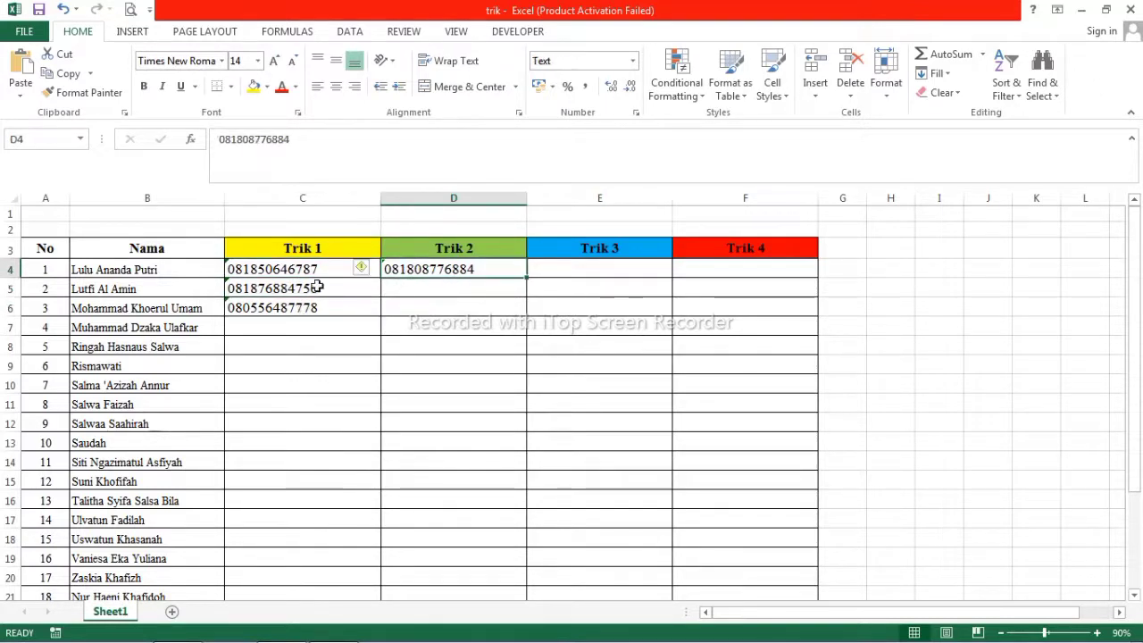
pyautogui.click(275, 270)
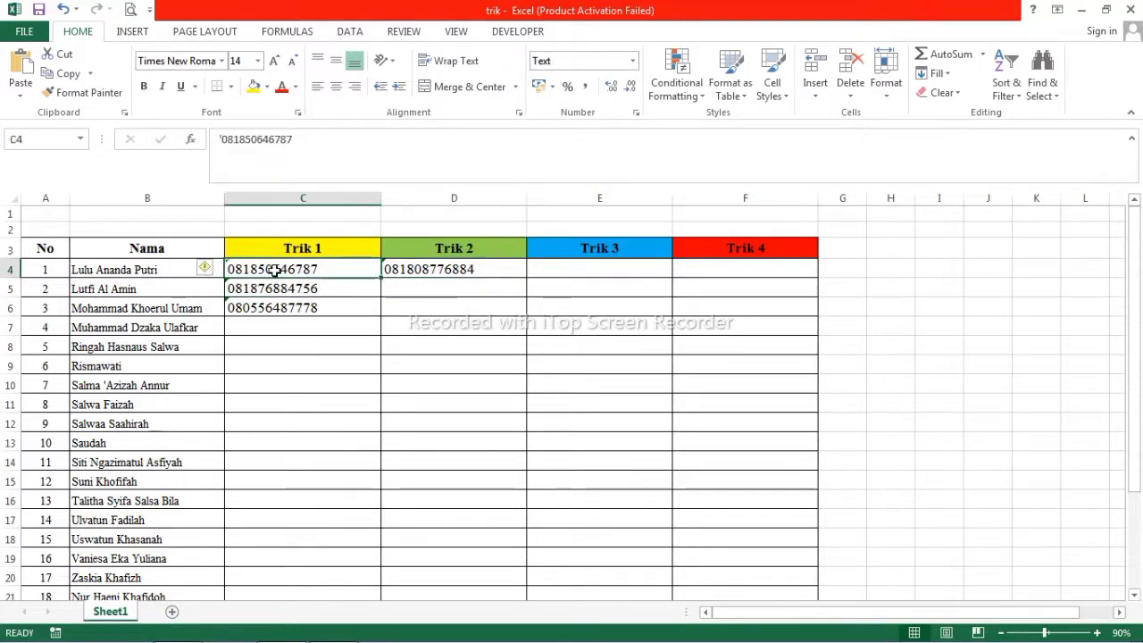
pyautogui.click(220, 262)
pyautogui.click(228, 267)
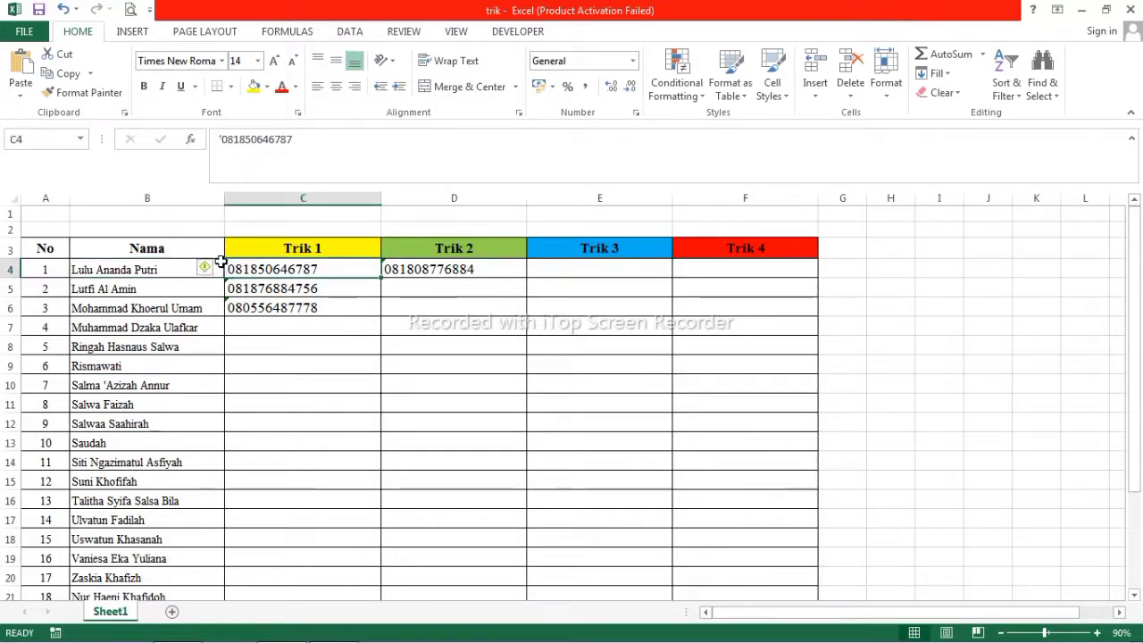
# Ignore the number-stored-as-text warnings on C4, C5 and C6.
pyautogui.click(217, 268)
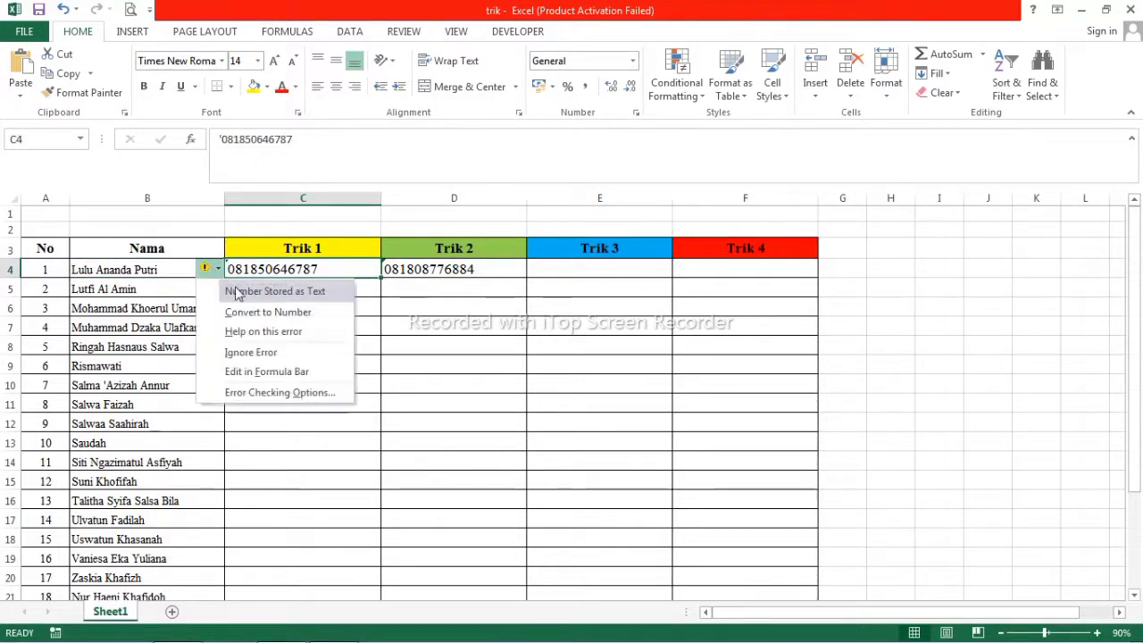
pyautogui.click(266, 353)
pyautogui.click(249, 284)
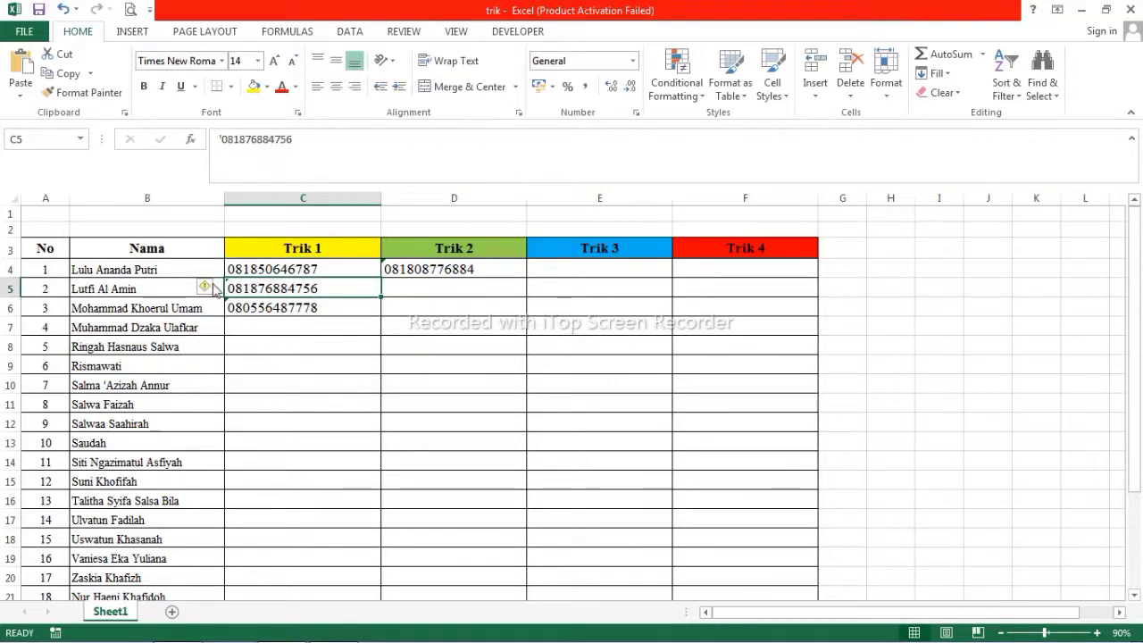
pyautogui.click(214, 283)
pyautogui.click(261, 366)
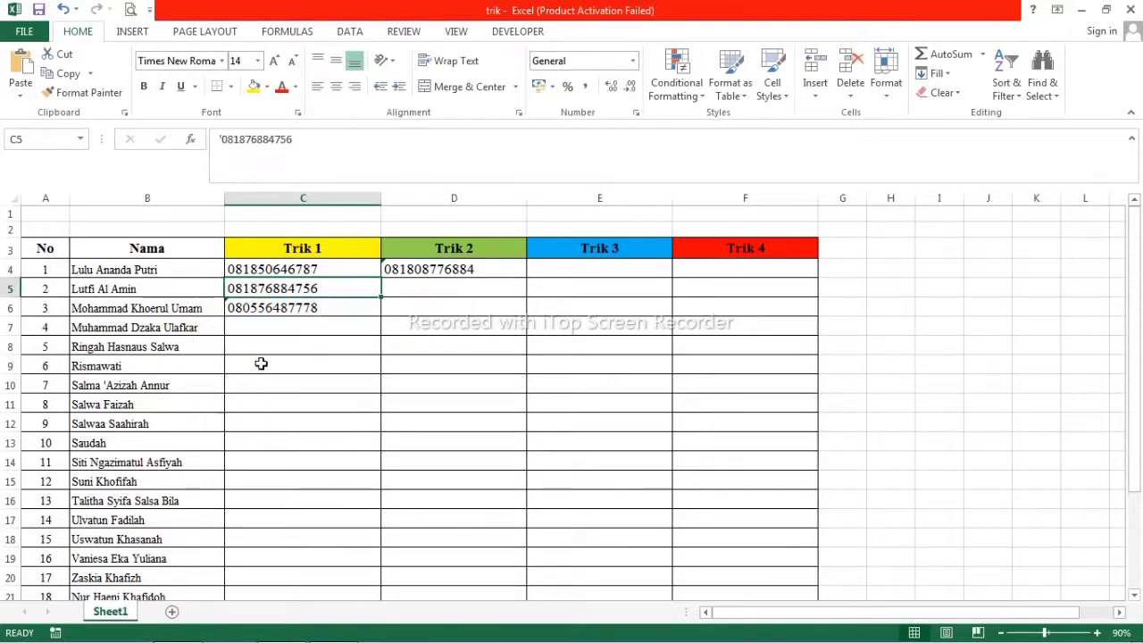
pyautogui.click(231, 308)
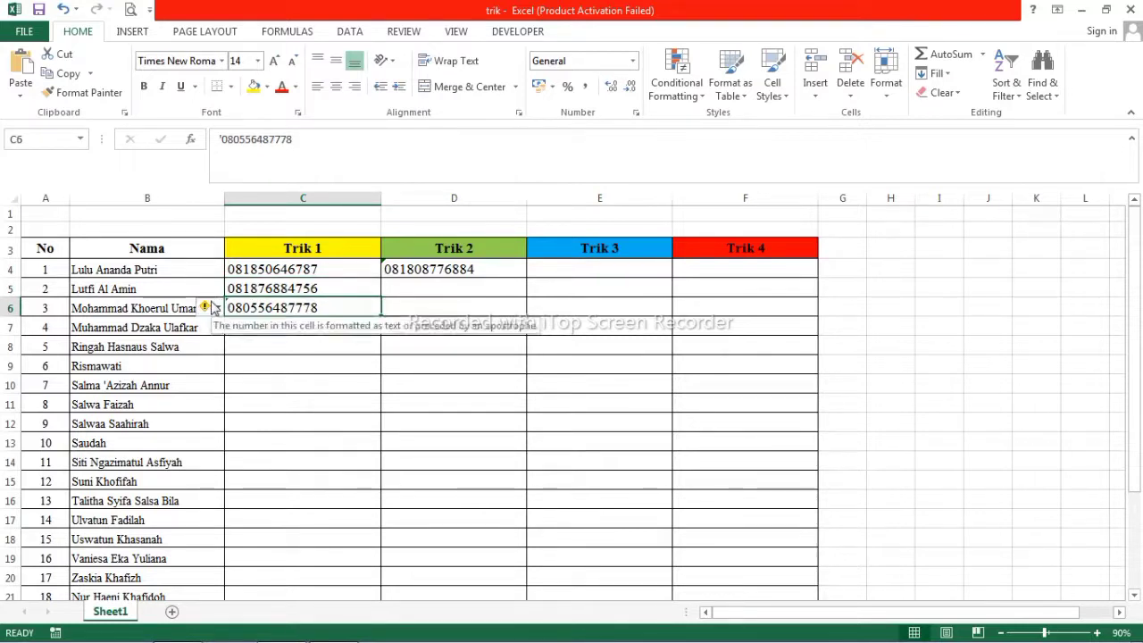
pyautogui.click(214, 308)
pyautogui.click(275, 393)
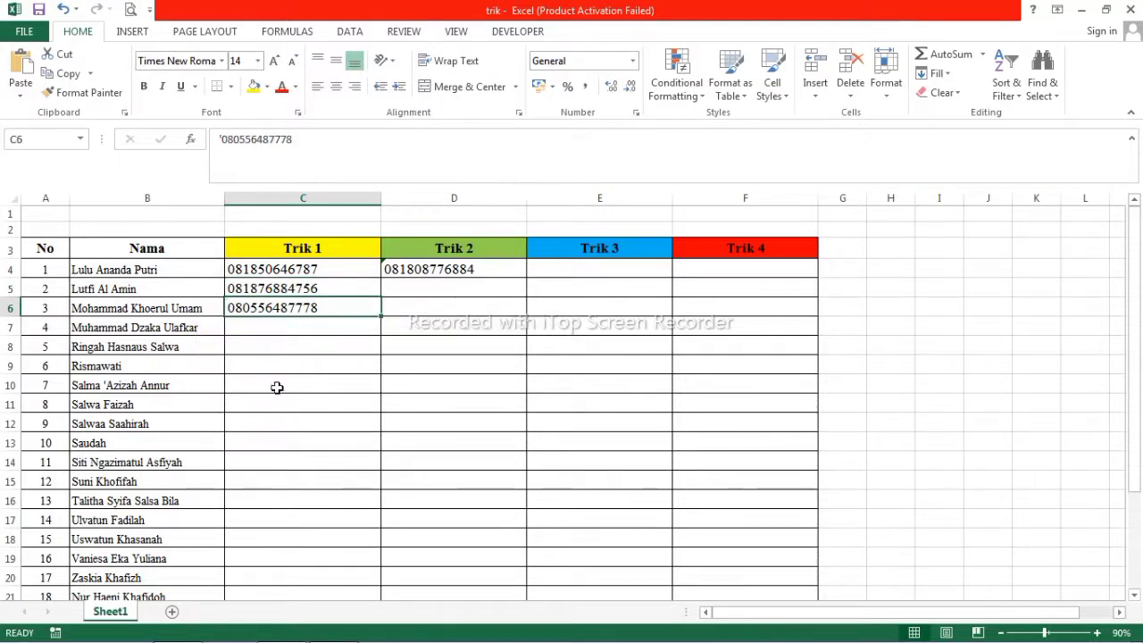
# Ignore the number-stored-as-text warning on D4.
pyautogui.click(421, 271)
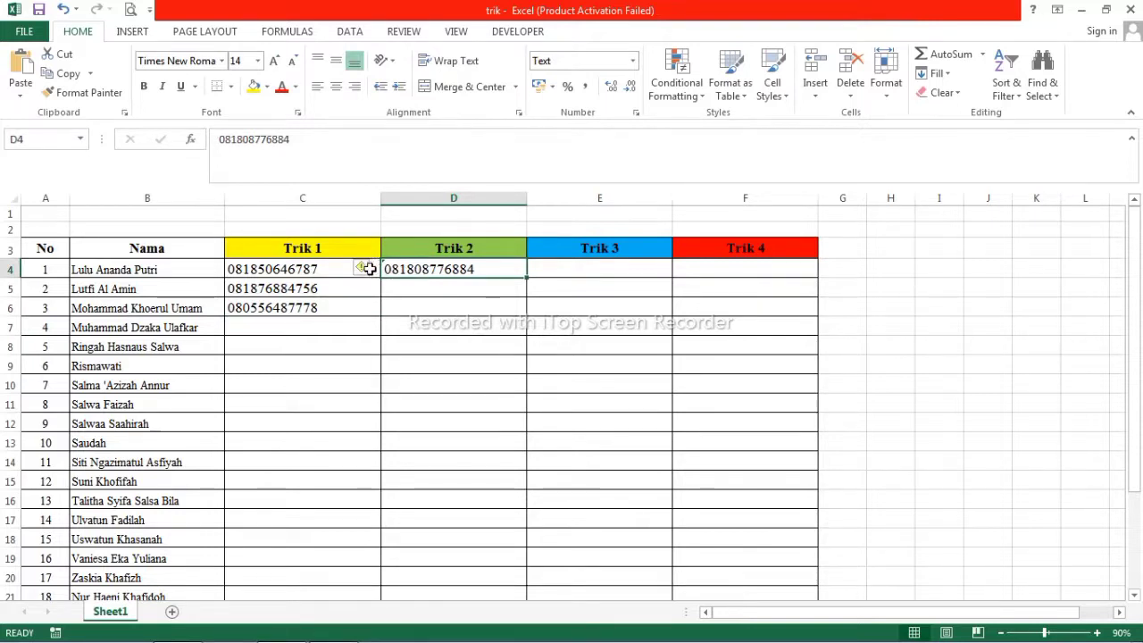
pyautogui.click(369, 269)
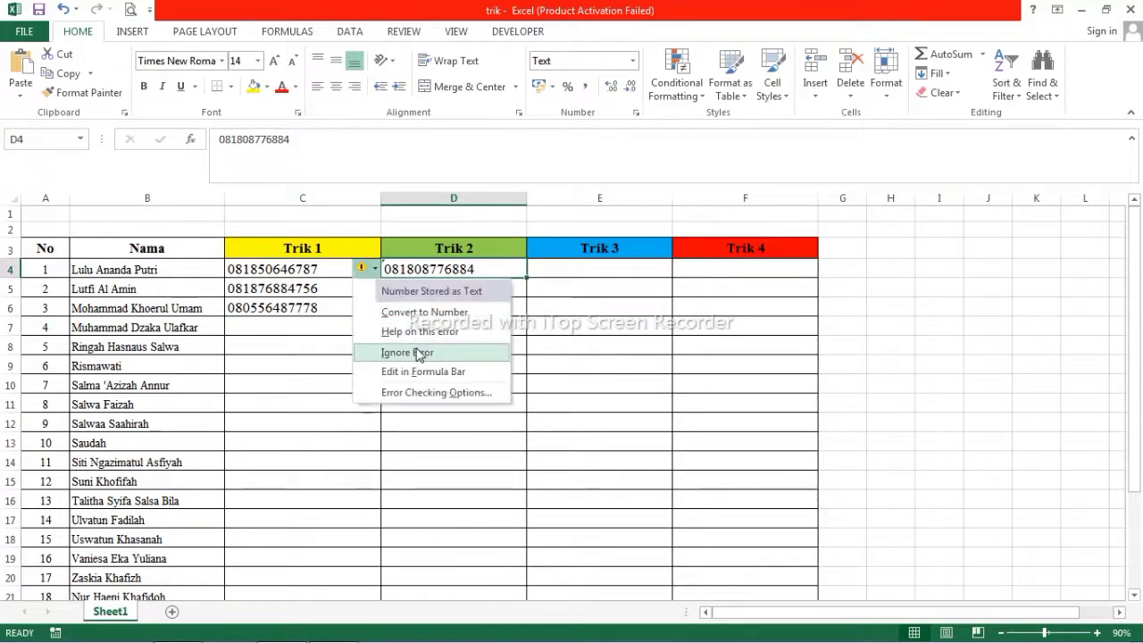
pyautogui.click(416, 347)
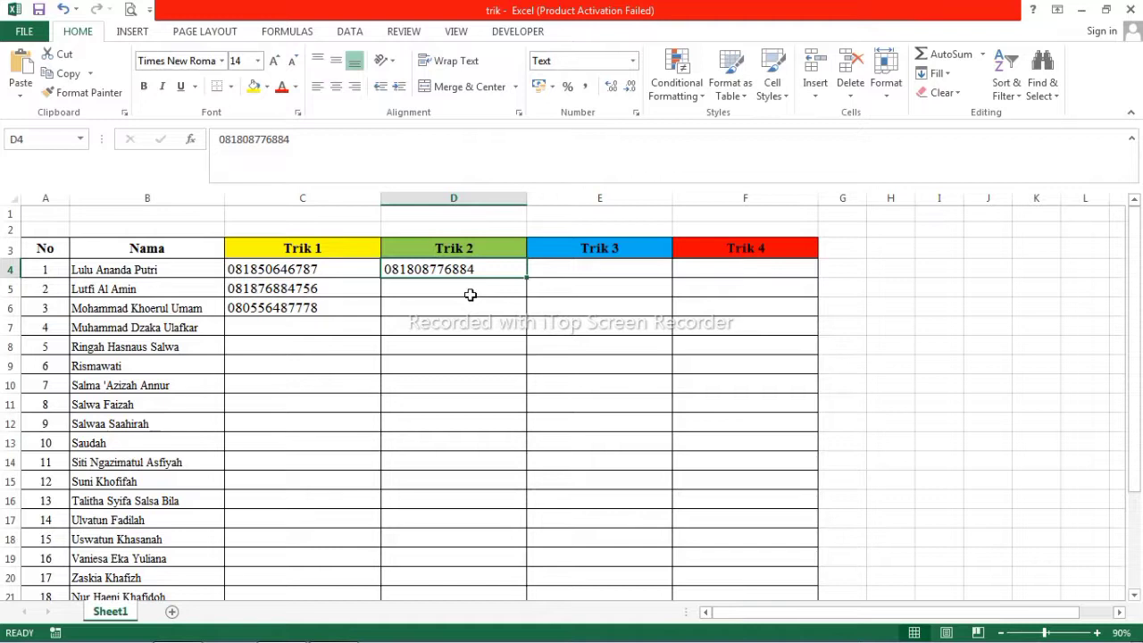
# Enter the third student's 14-digit phone number in D6, correcting a mistyped digit.
pyautogui.click(450, 308)
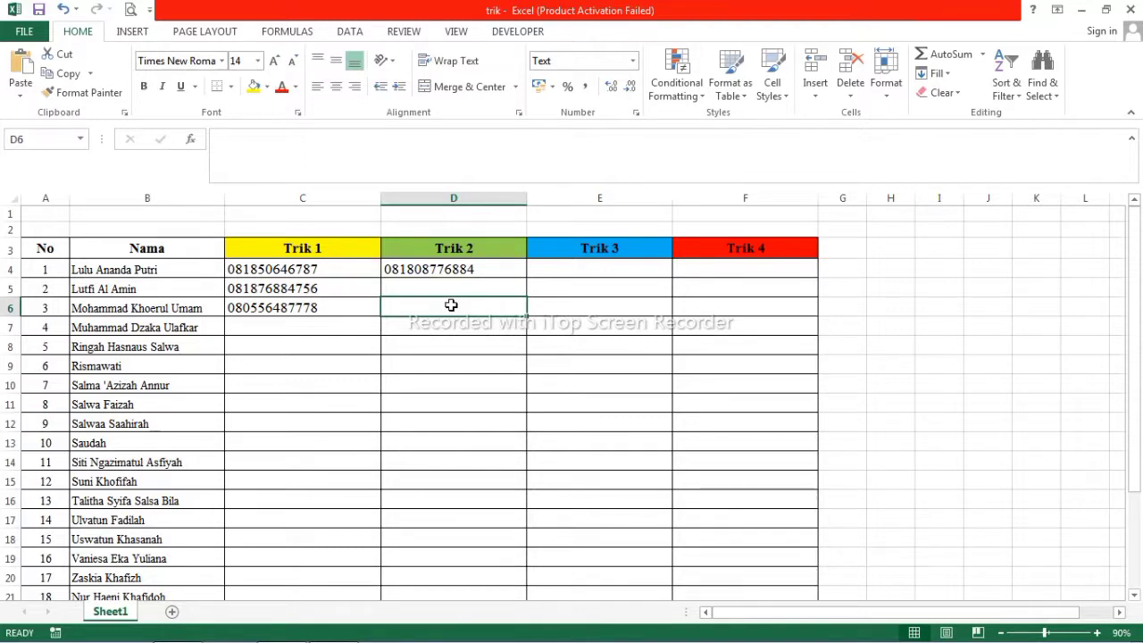
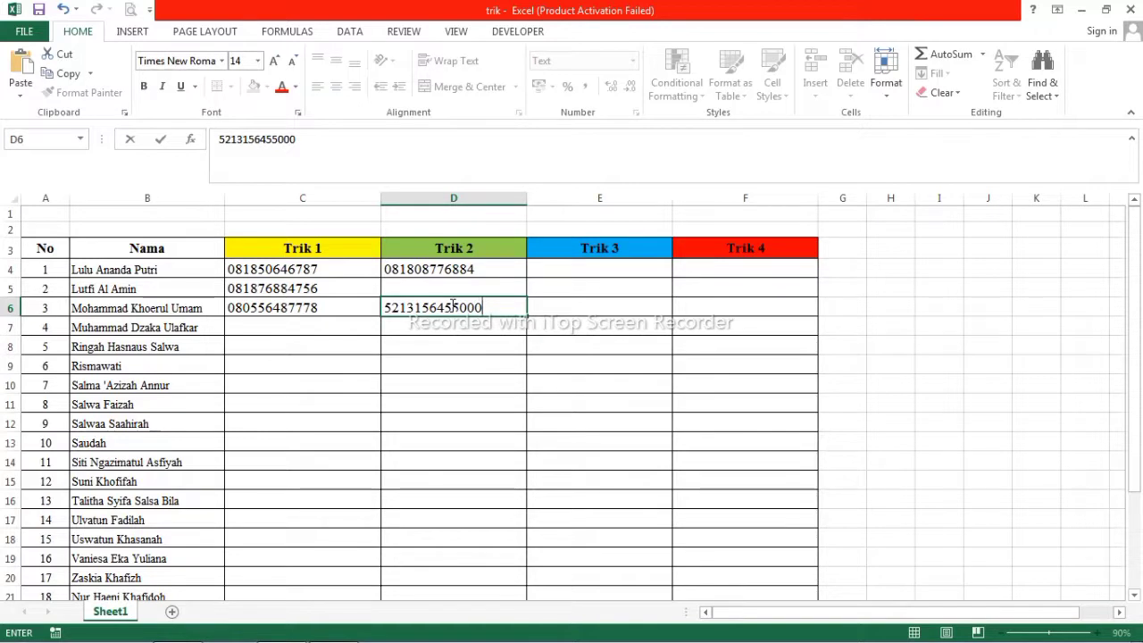
pyautogui.press('Return')
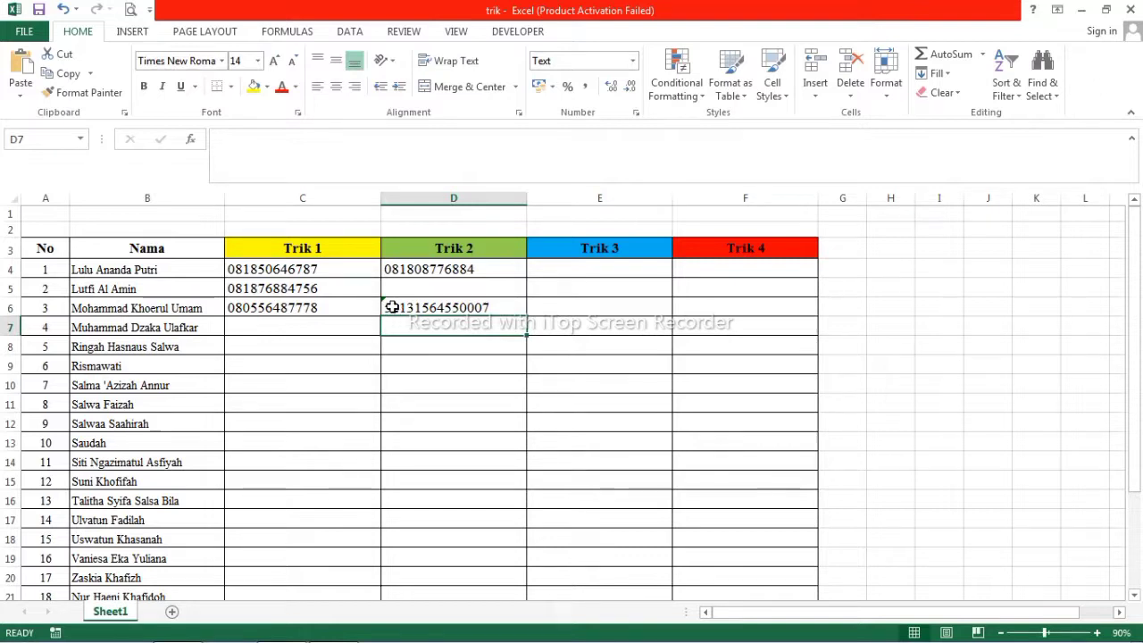
# Enter the fifth student's 14-digit number in C8, which Excel shows as 5,01365E+13.
pyautogui.click(632, 60)
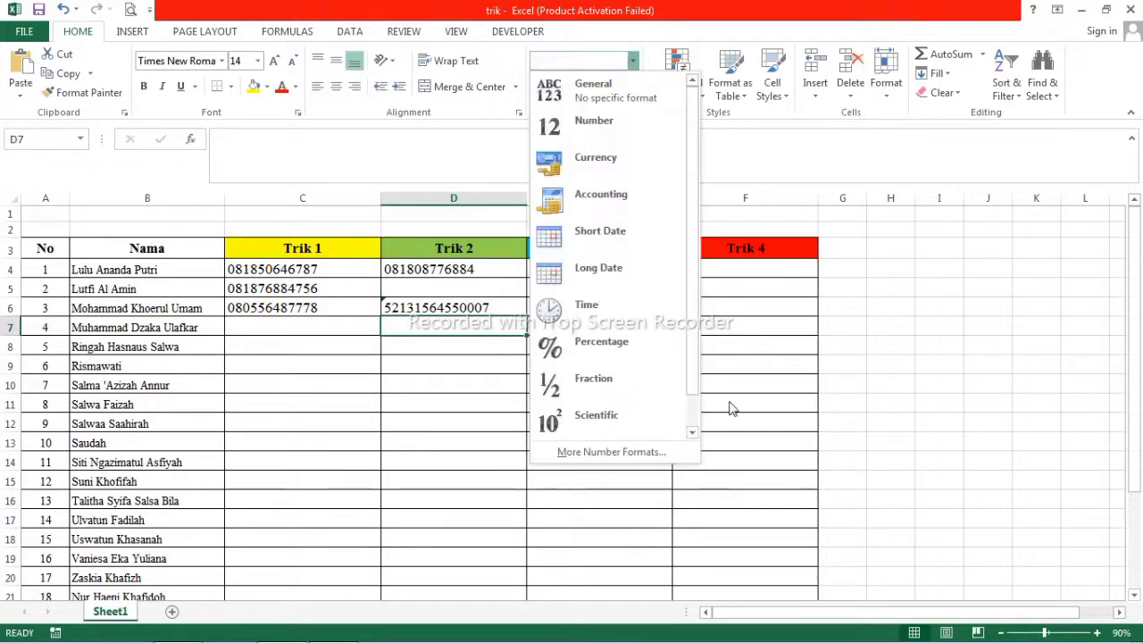
pyautogui.click(998, 383)
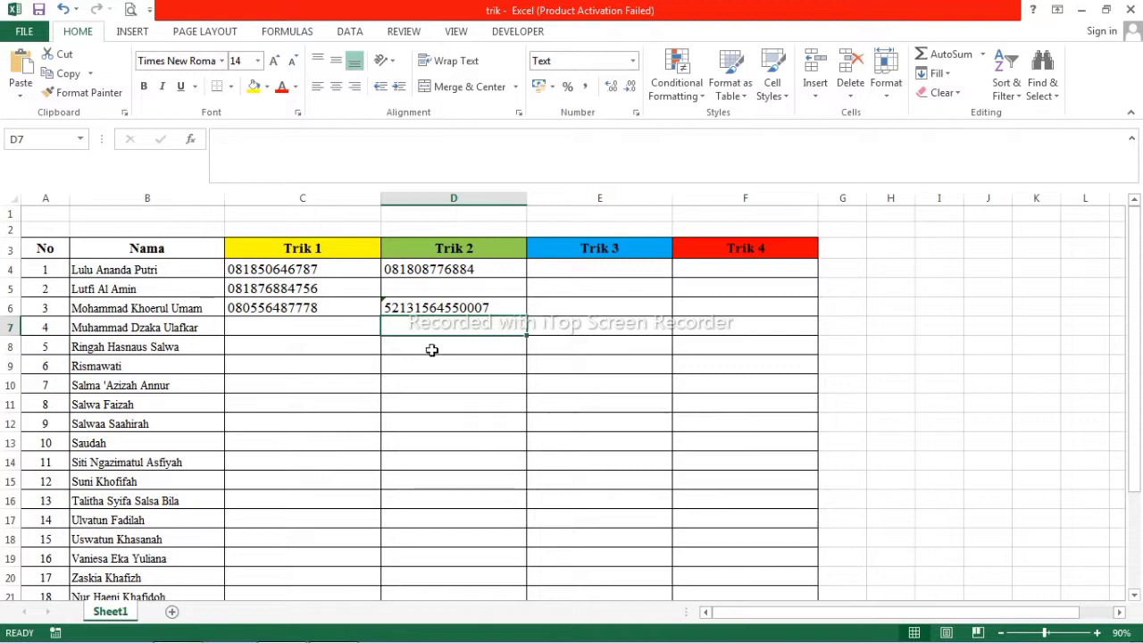
pyautogui.click(321, 346)
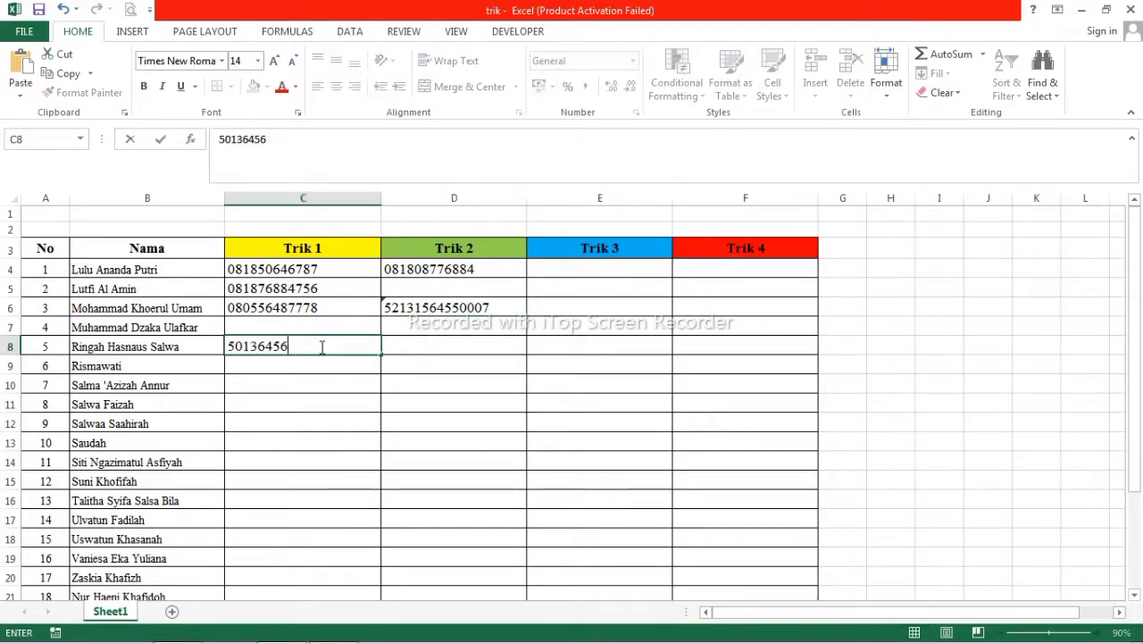
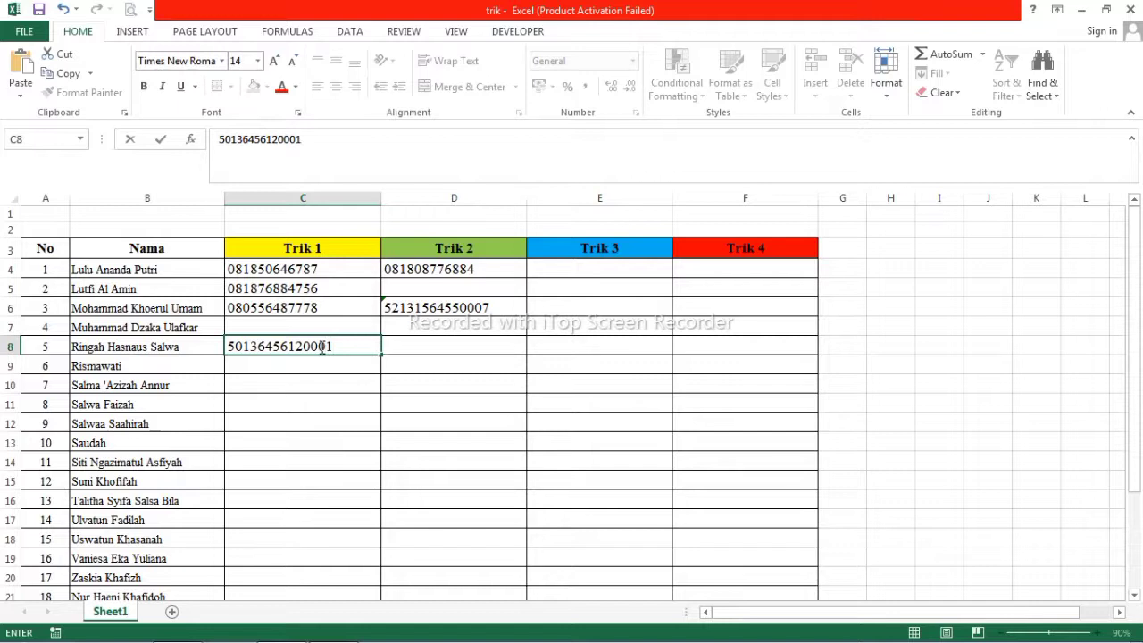
pyautogui.press('Return')
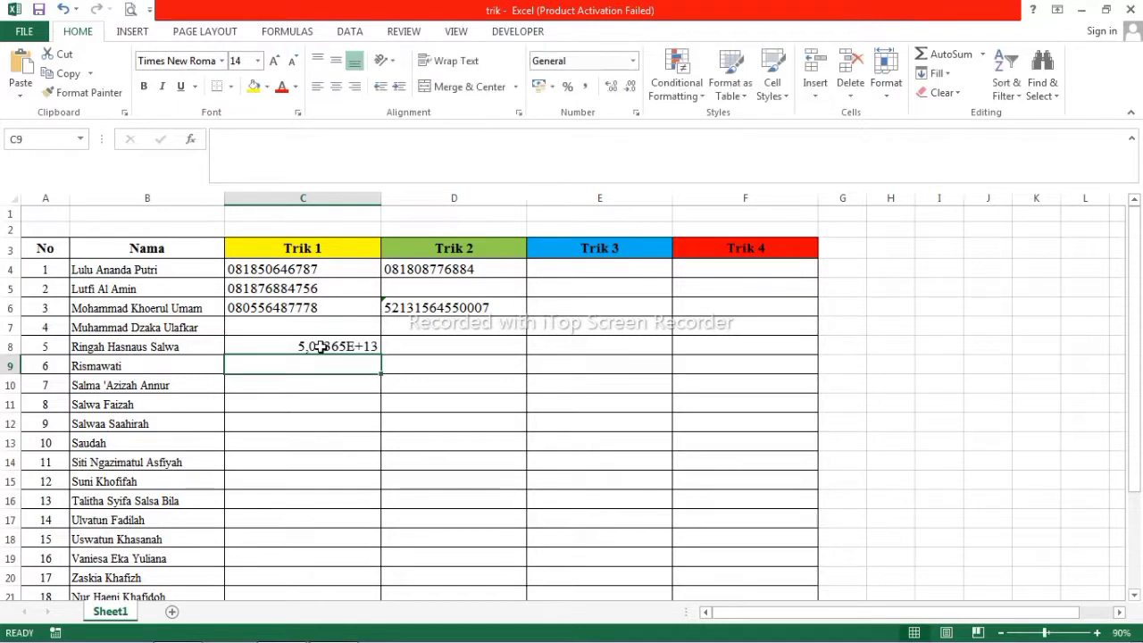
pyautogui.click(366, 342)
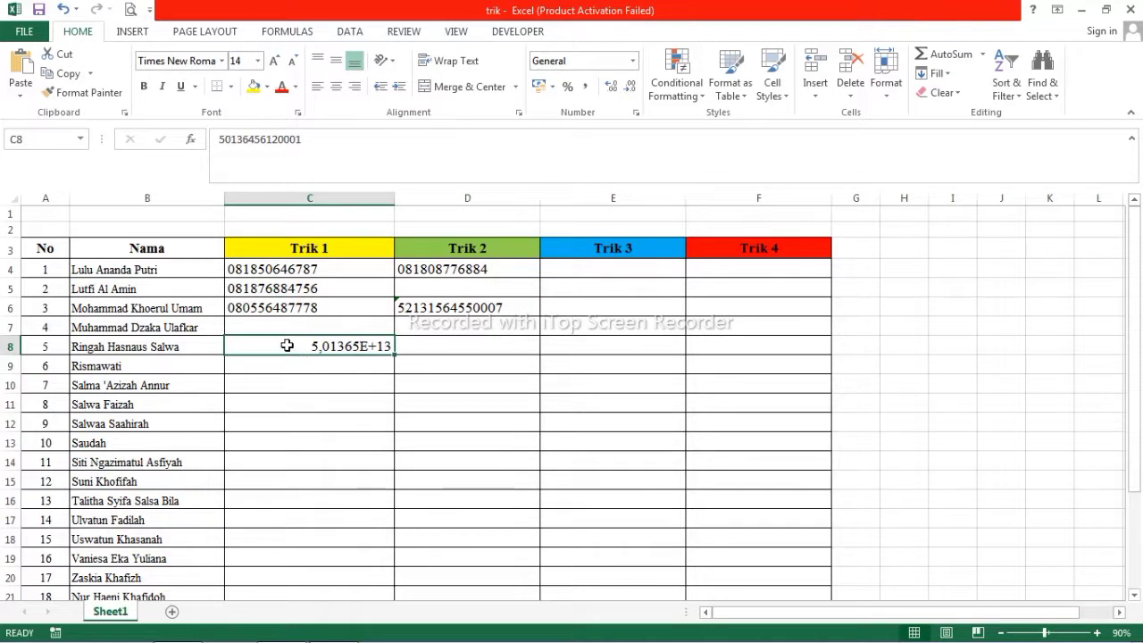
# Prefix the C8 entry with an apostrophe so all 14 digits show as text.
pyautogui.doubleClick(286, 345)
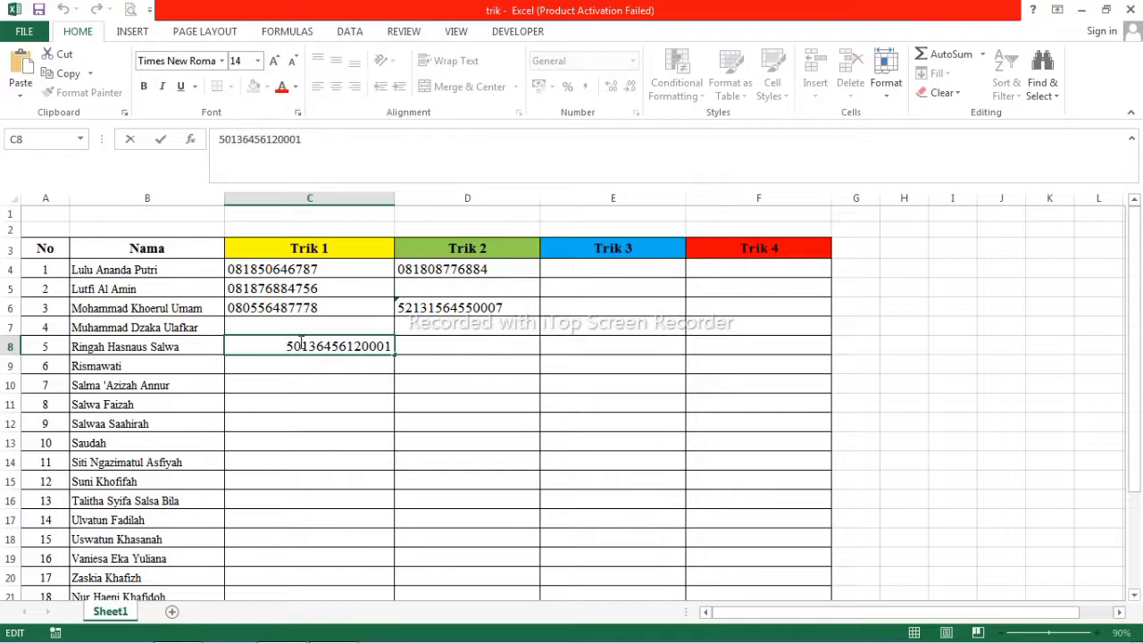
pyautogui.write("'")
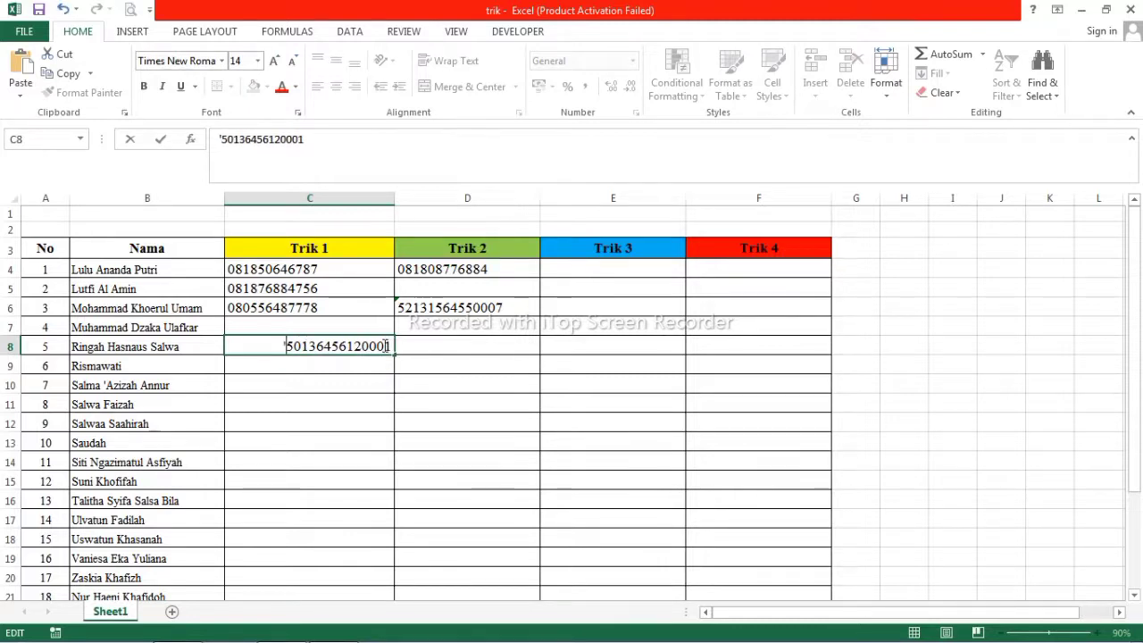
pyautogui.press('Return')
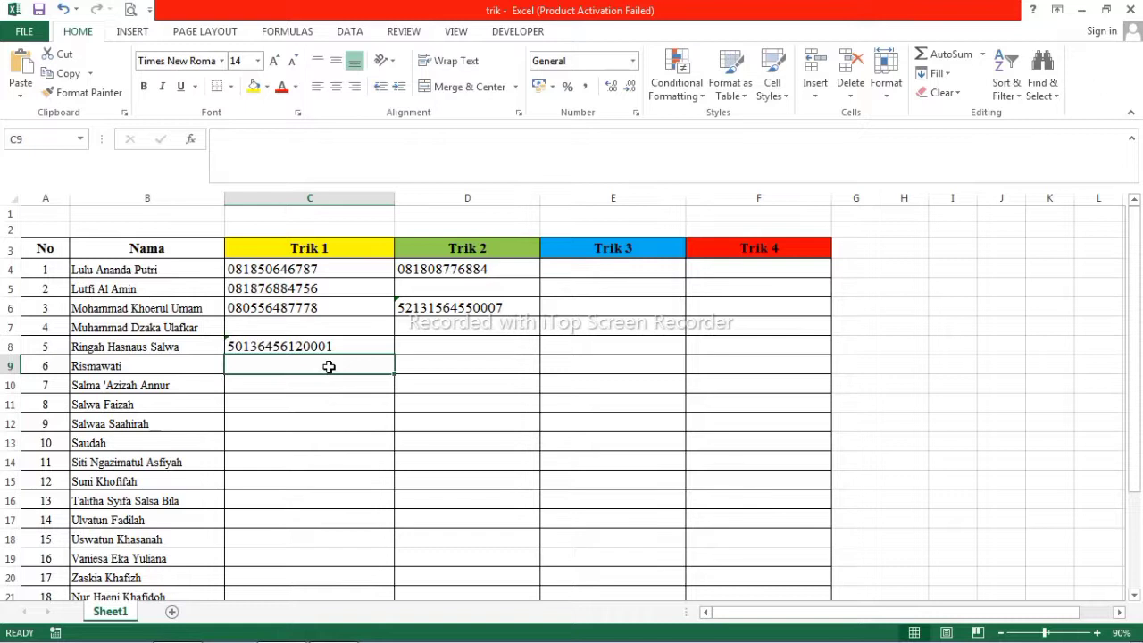
pyautogui.click(266, 345)
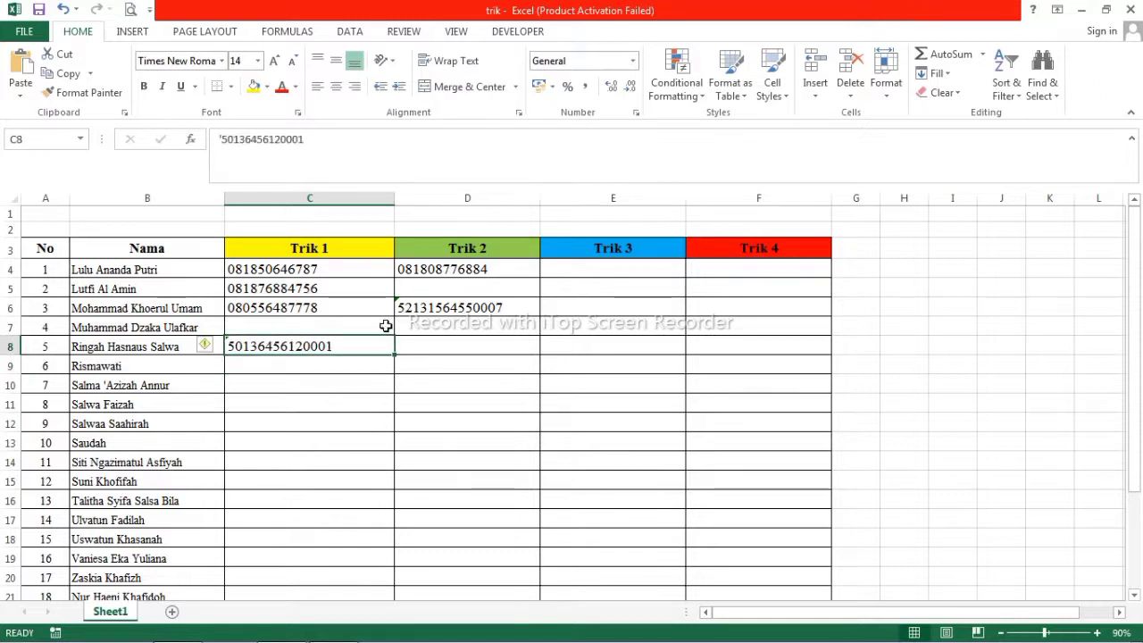
pyautogui.moveTo(466, 267); pyautogui.dragTo(500, 413)
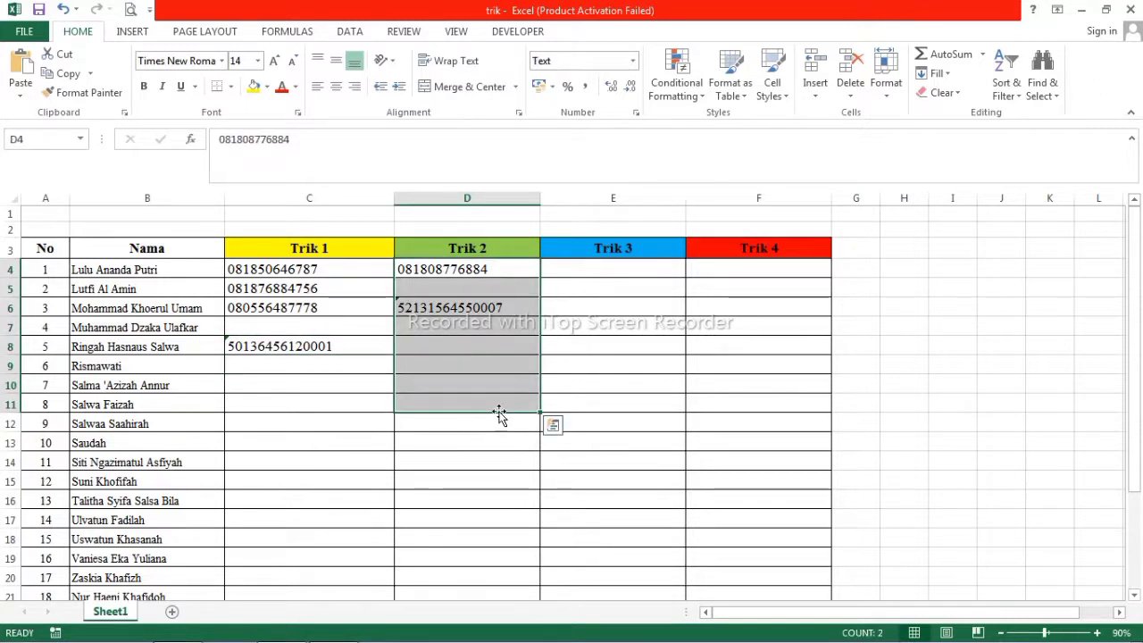
# Select E4:E24 under Trik 3 and open Format Cells with Ctrl+1.
pyautogui.click(512, 345)
pyautogui.click(625, 270)
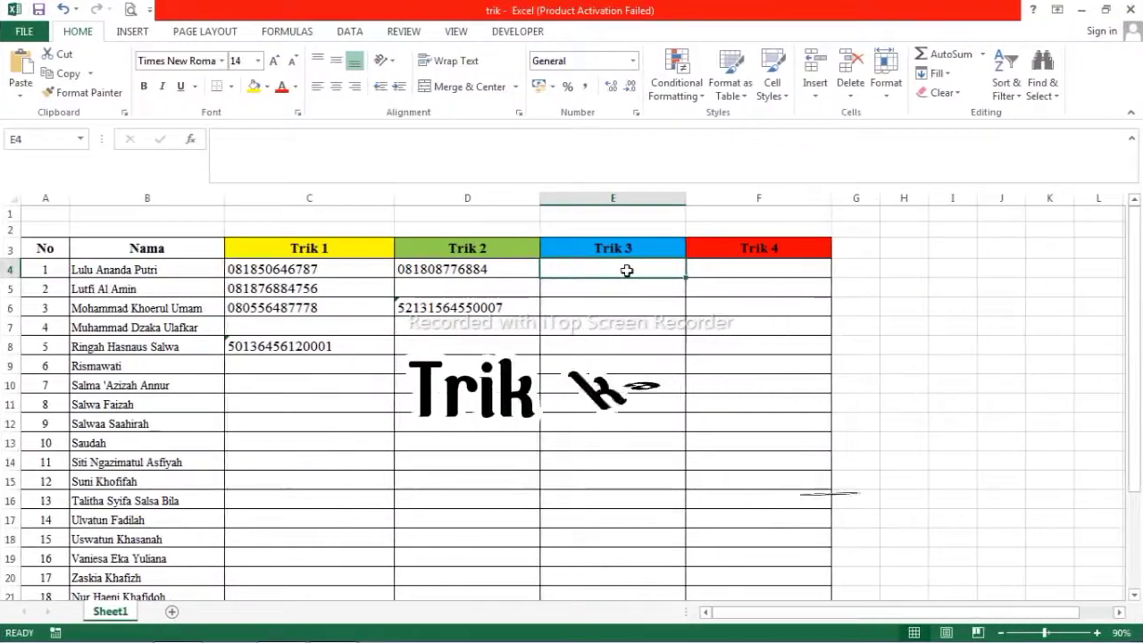
pyautogui.click(602, 199)
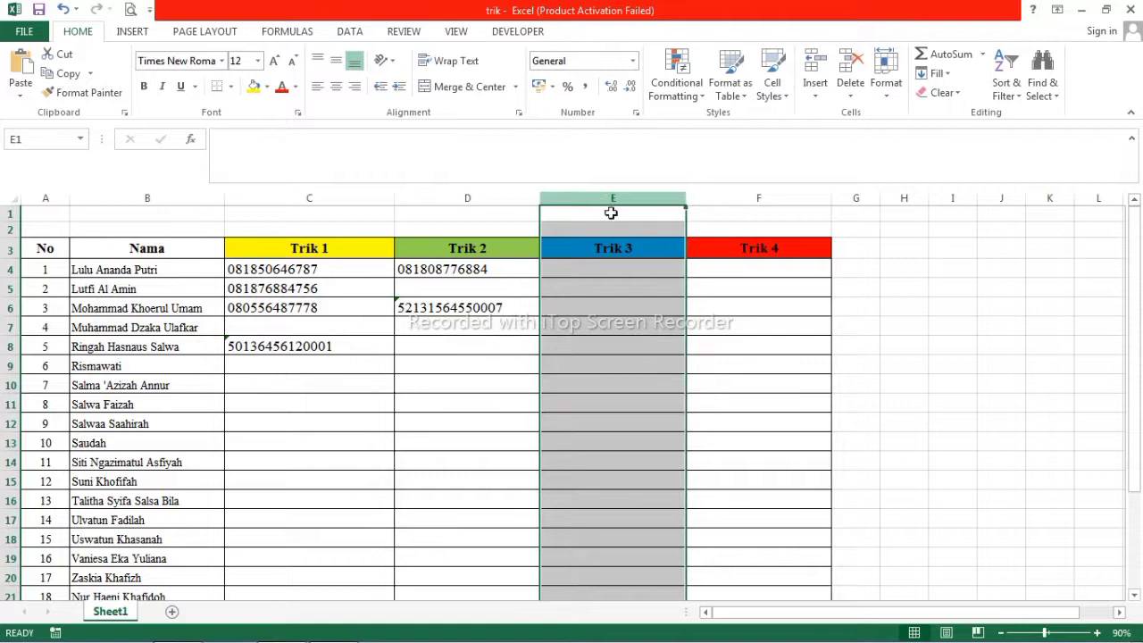
pyautogui.moveTo(617, 269); pyautogui.dragTo(600, 567)
pyautogui.scroll(2, 580, 482)
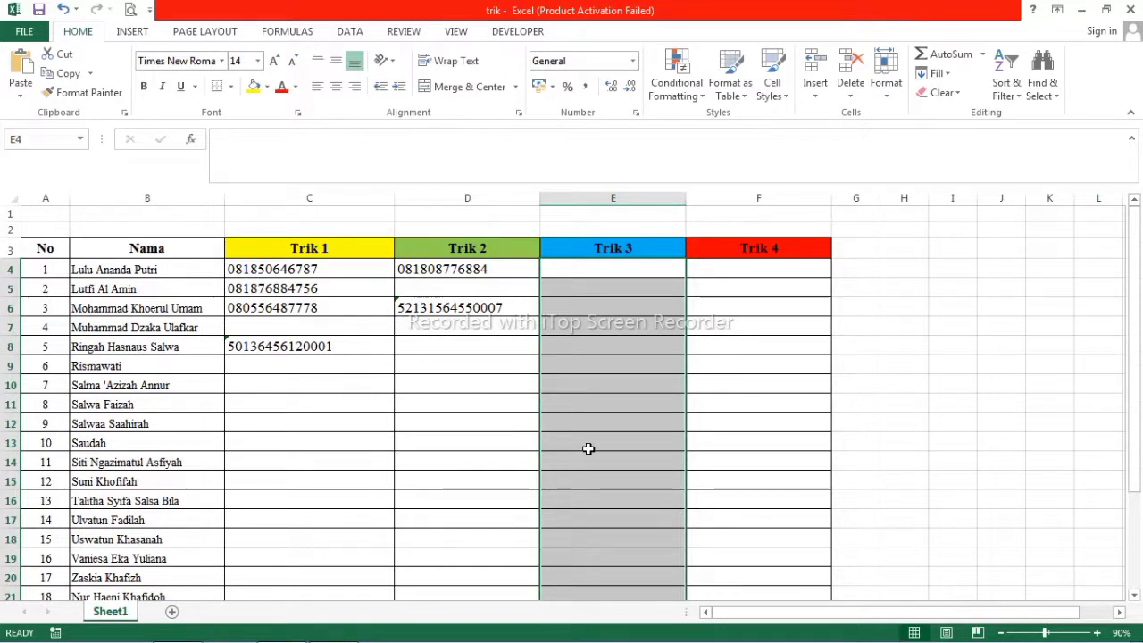
pyautogui.hotkey('ctrl', '1')
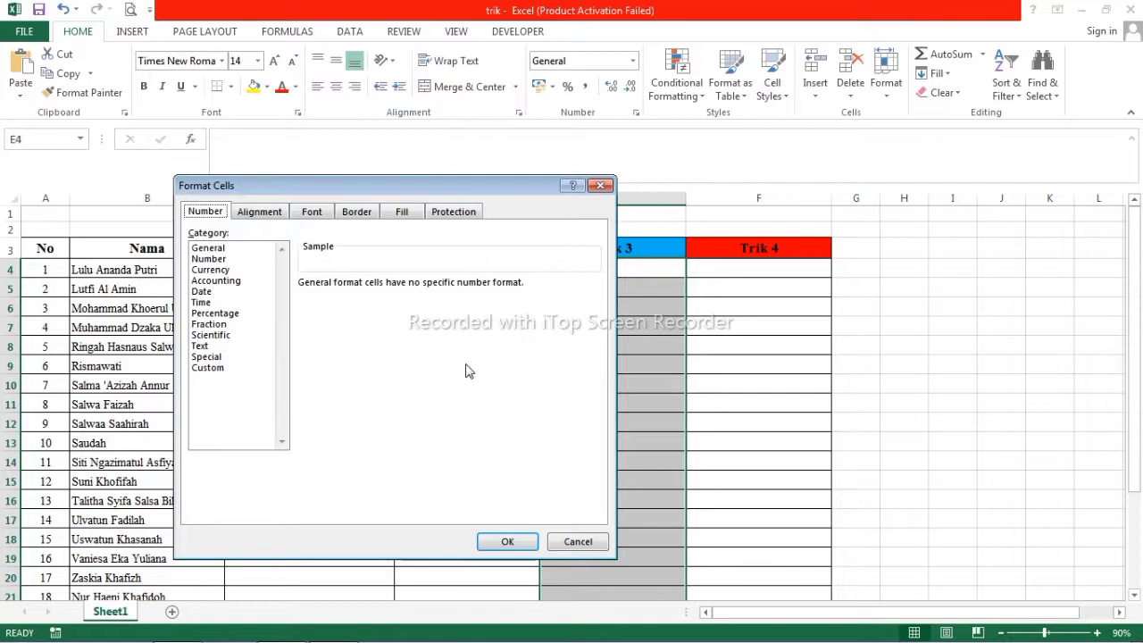
# Replace the General code with the custom number format "0"# for the Trik 3 cells.
pyautogui.click(207, 368)
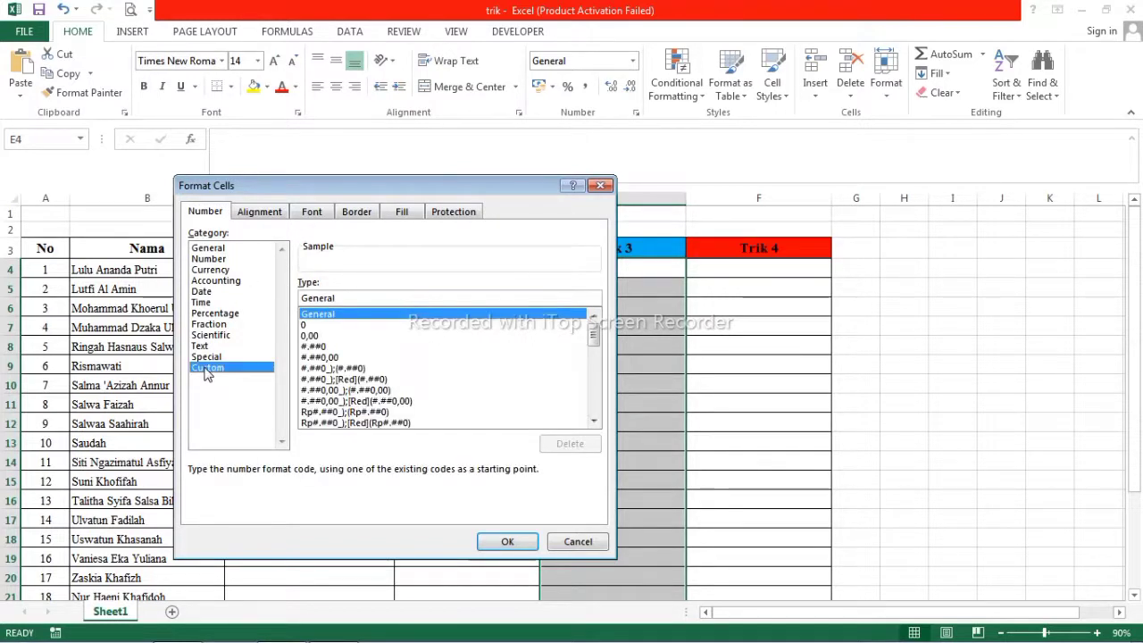
pyautogui.doubleClick(305, 298)
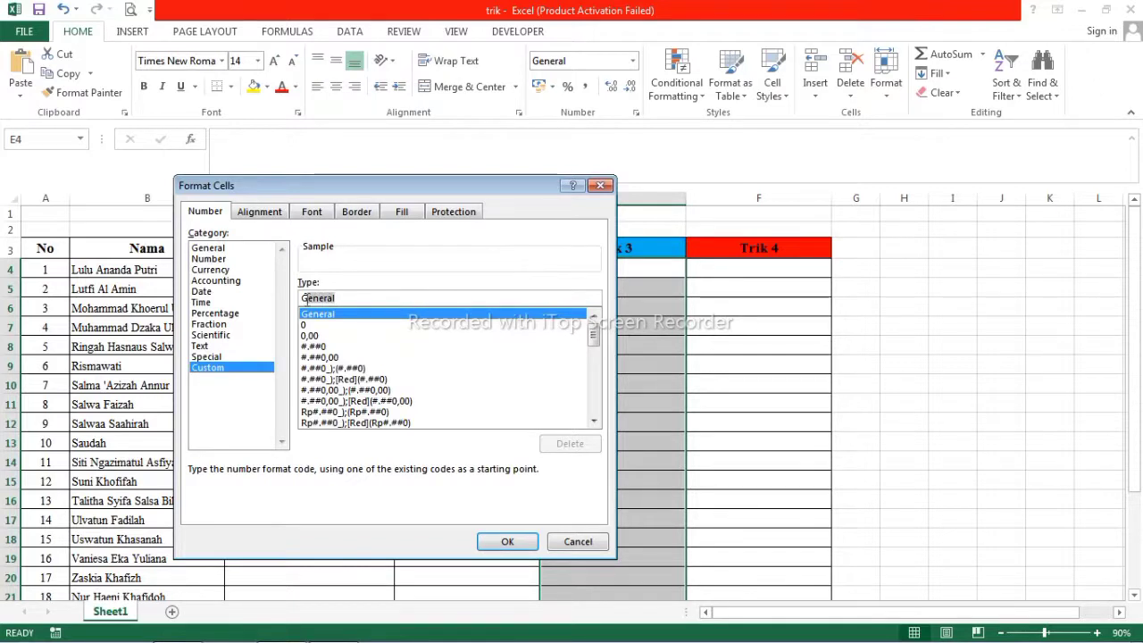
pyautogui.press('BackSpace')
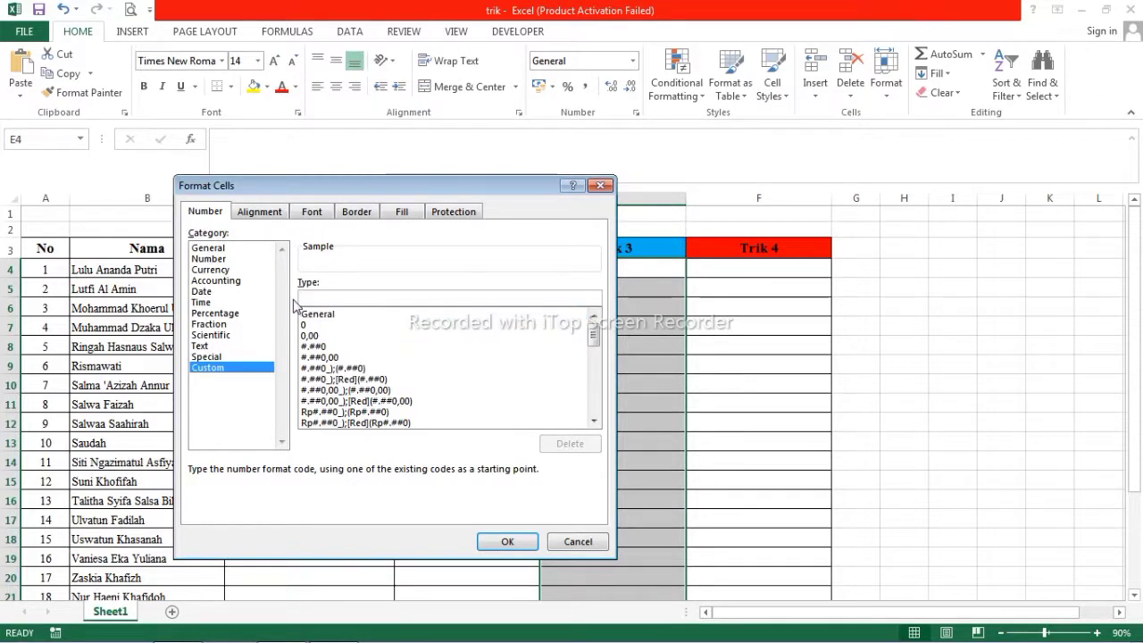
pyautogui.write('"')
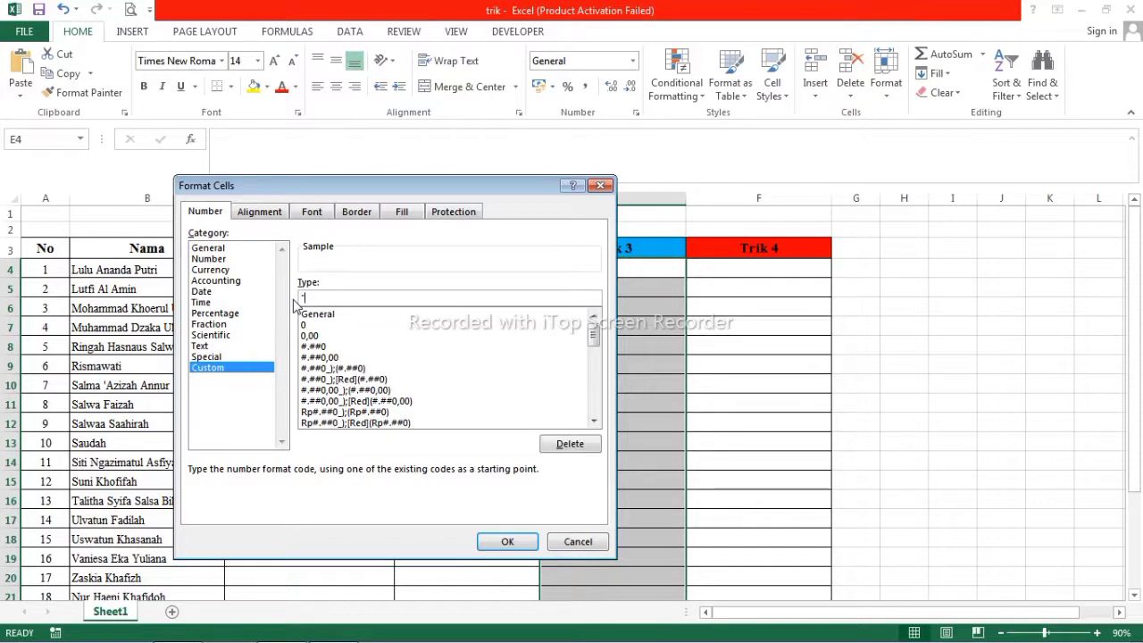
pyautogui.write('0"')
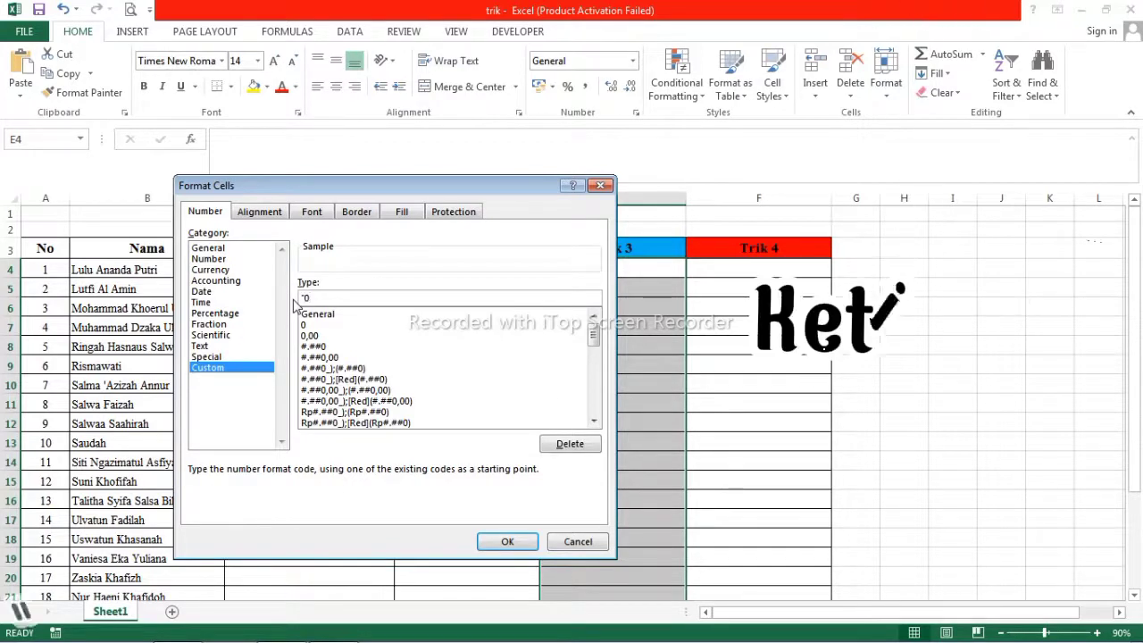
pyautogui.write('#')
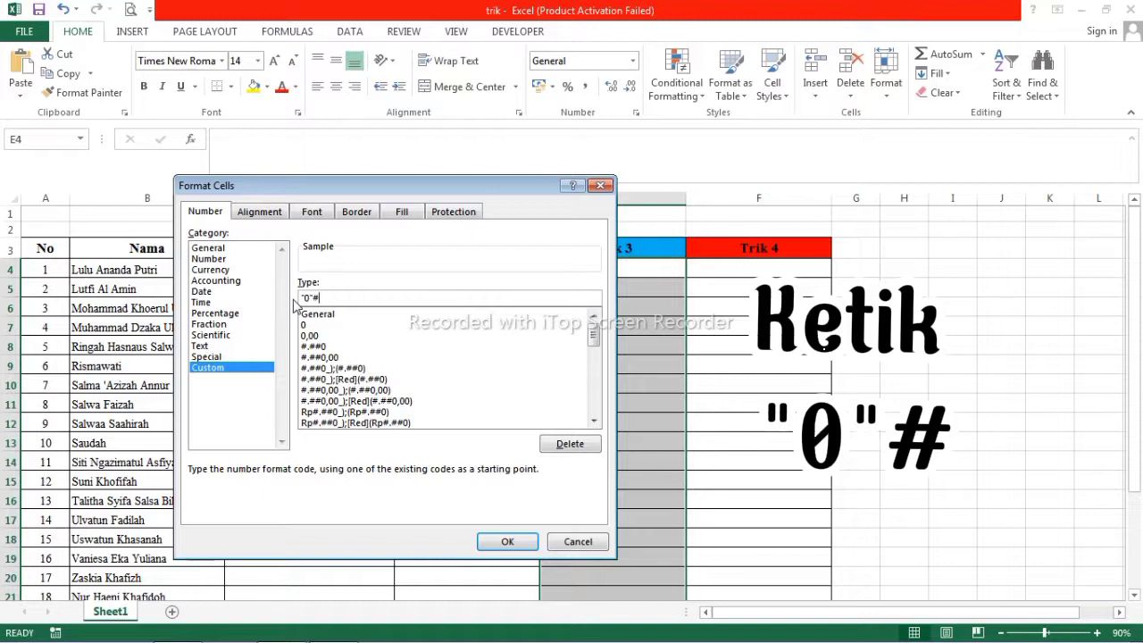
pyautogui.click(507, 542)
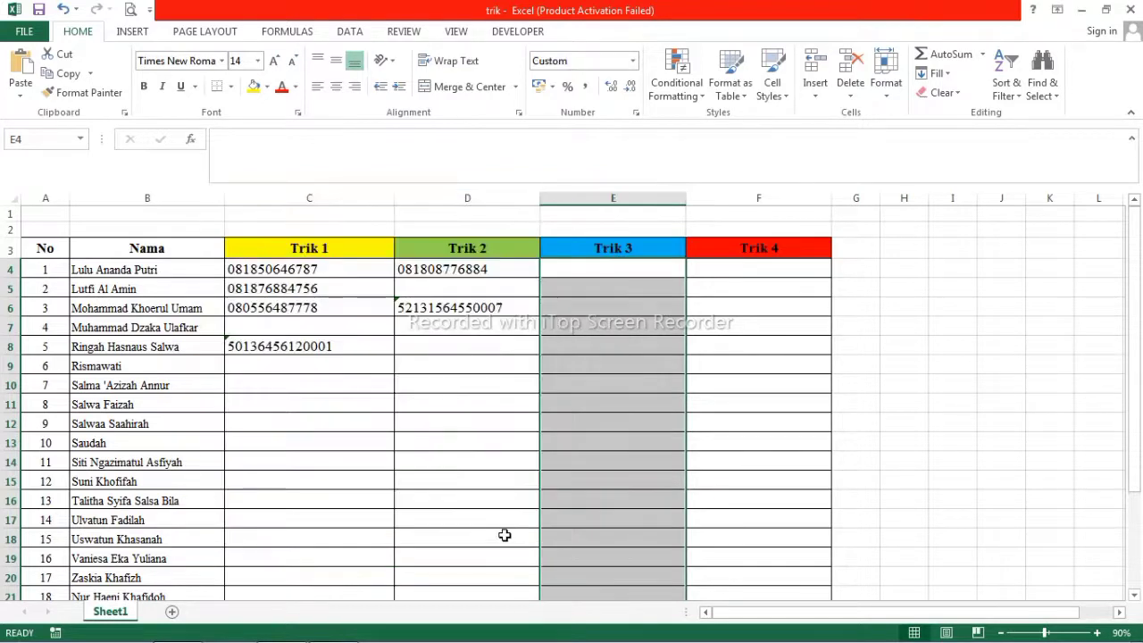
pyautogui.click(575, 268)
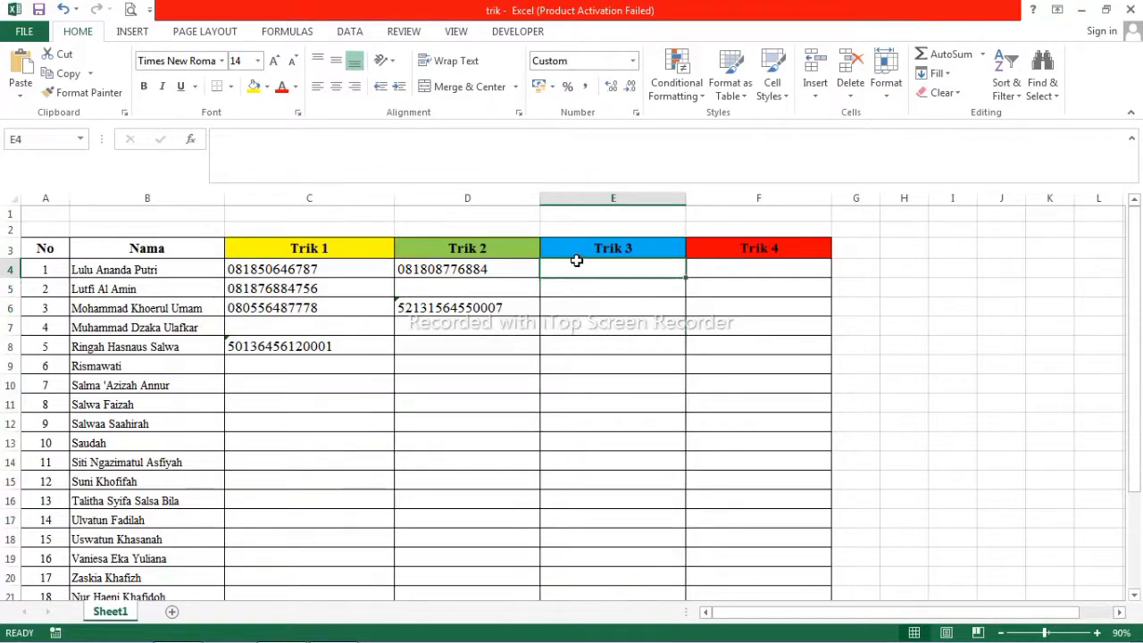
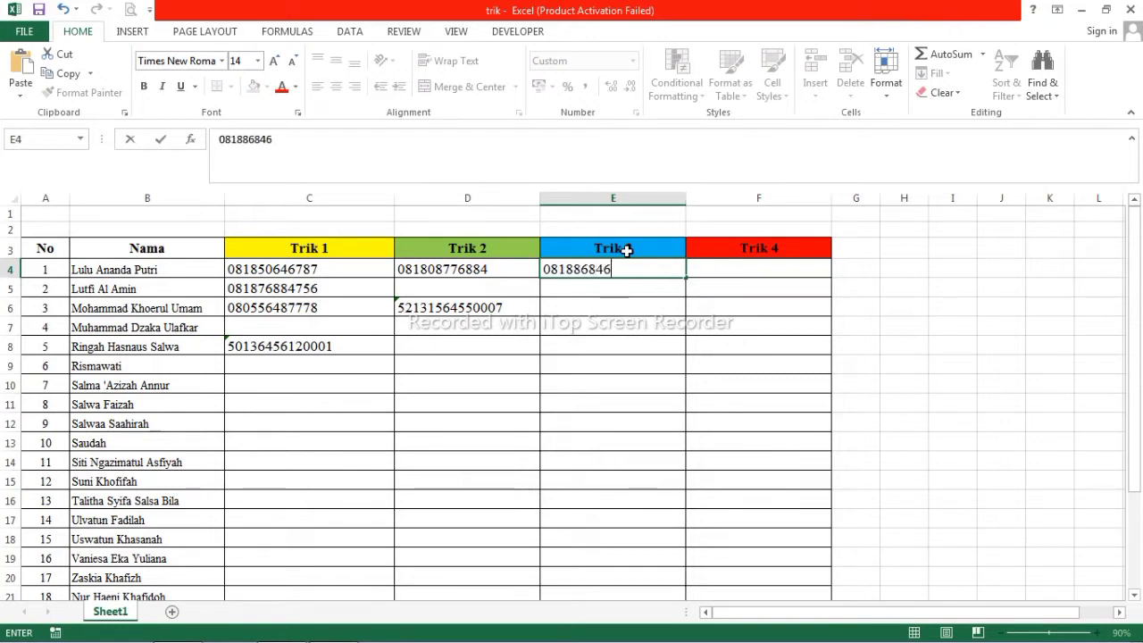
pyautogui.press('Return')
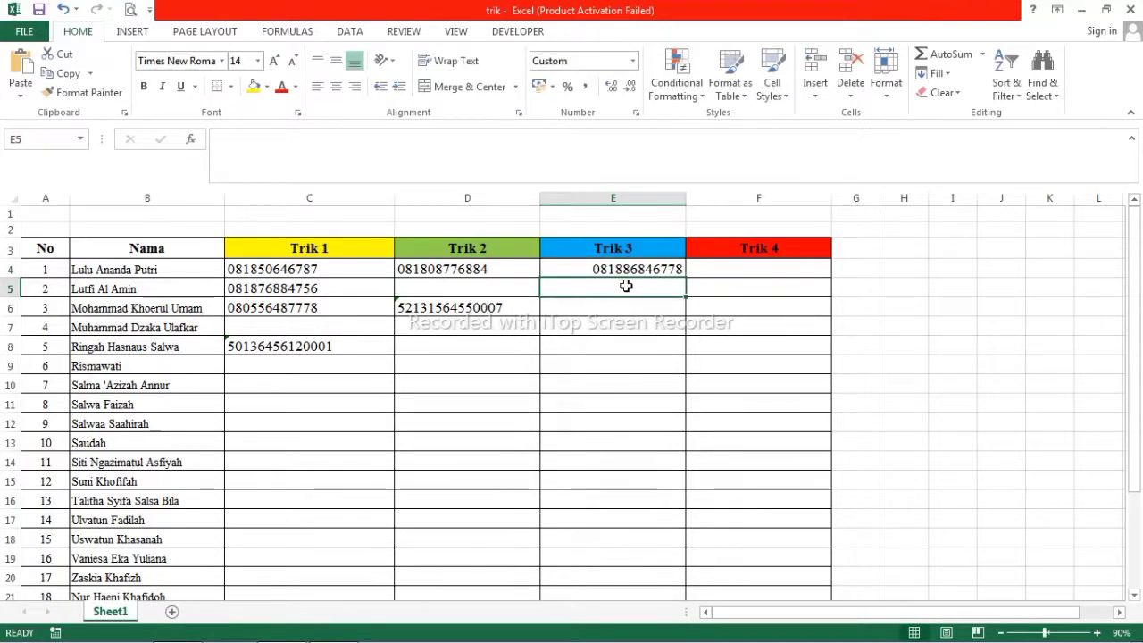
pyautogui.click(636, 267)
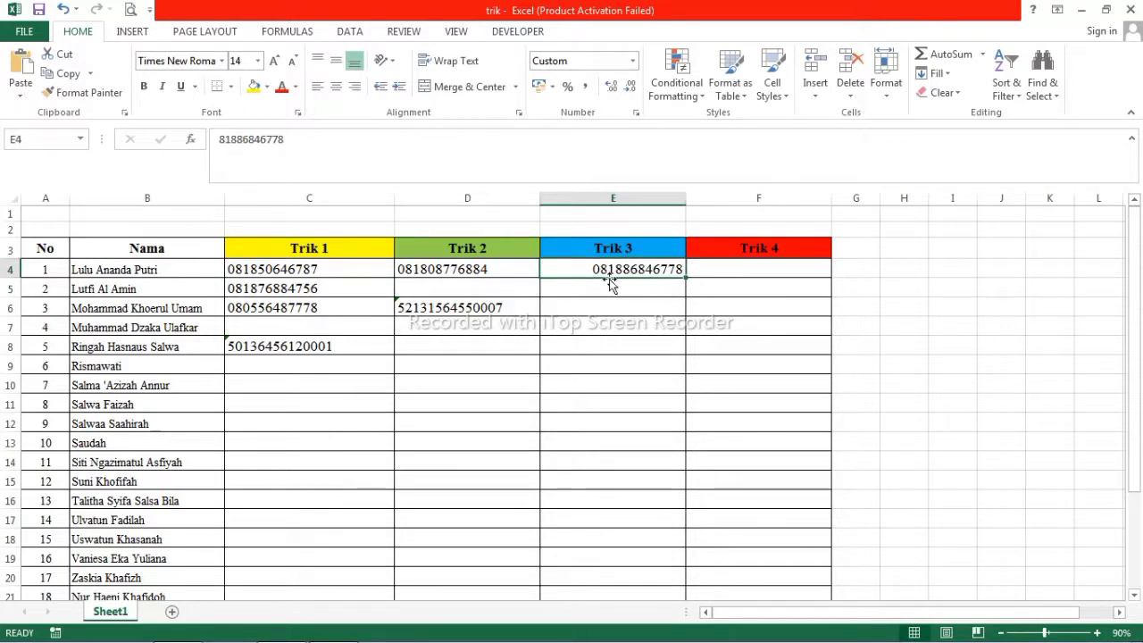
pyautogui.click(618, 283)
pyautogui.press('Return')
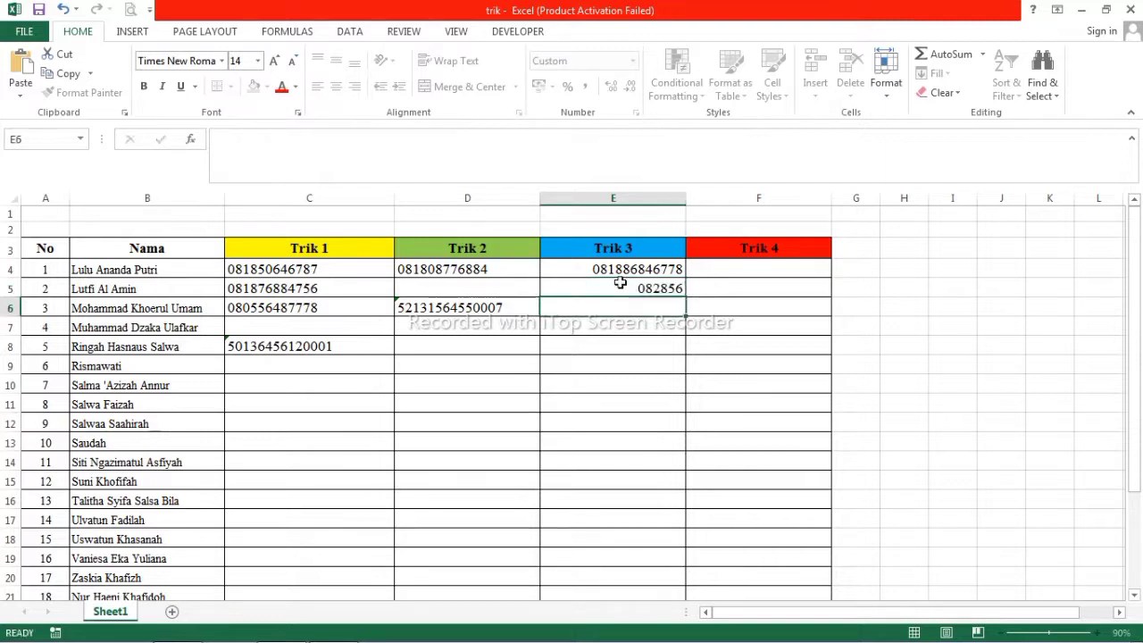
pyautogui.click(611, 285)
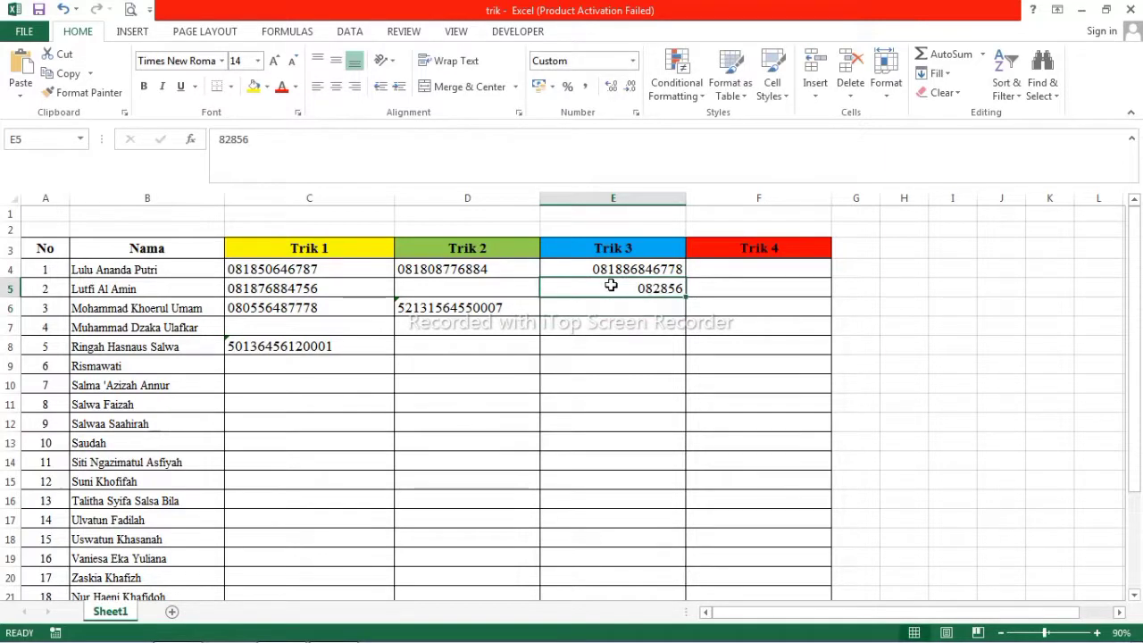
pyautogui.doubleClick(681, 288)
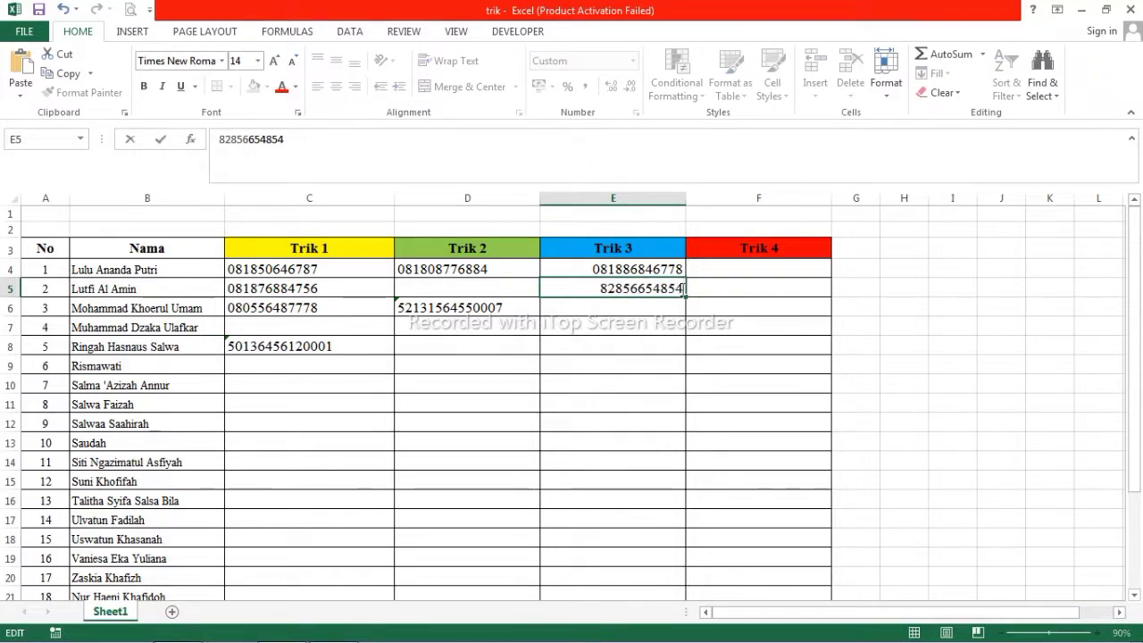
pyautogui.press('Return')
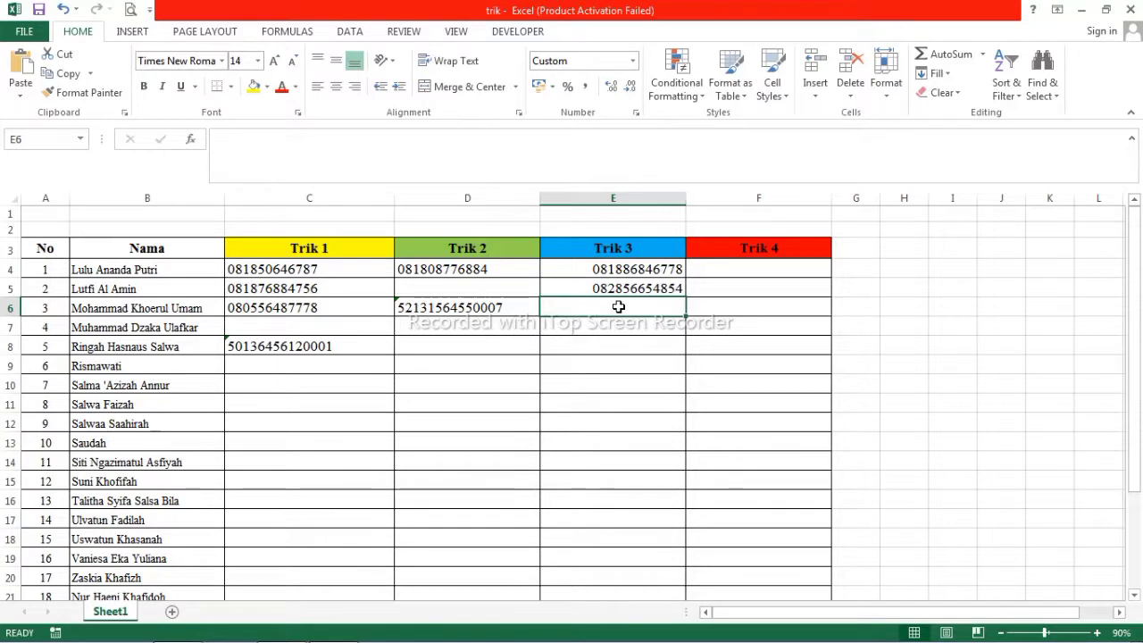
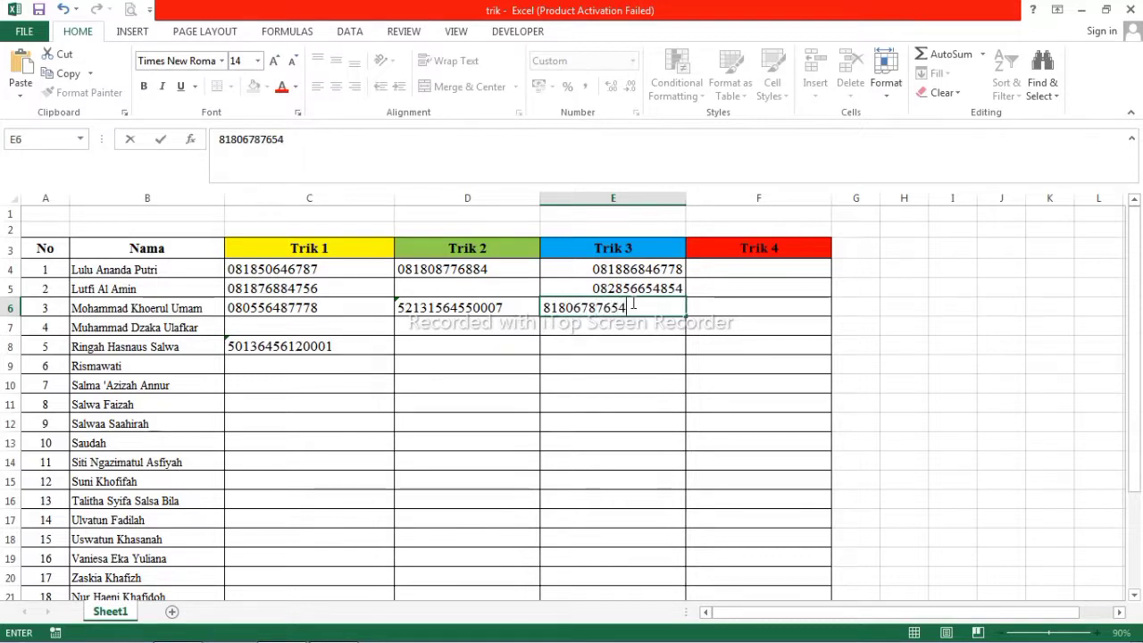
pyautogui.press('Return')
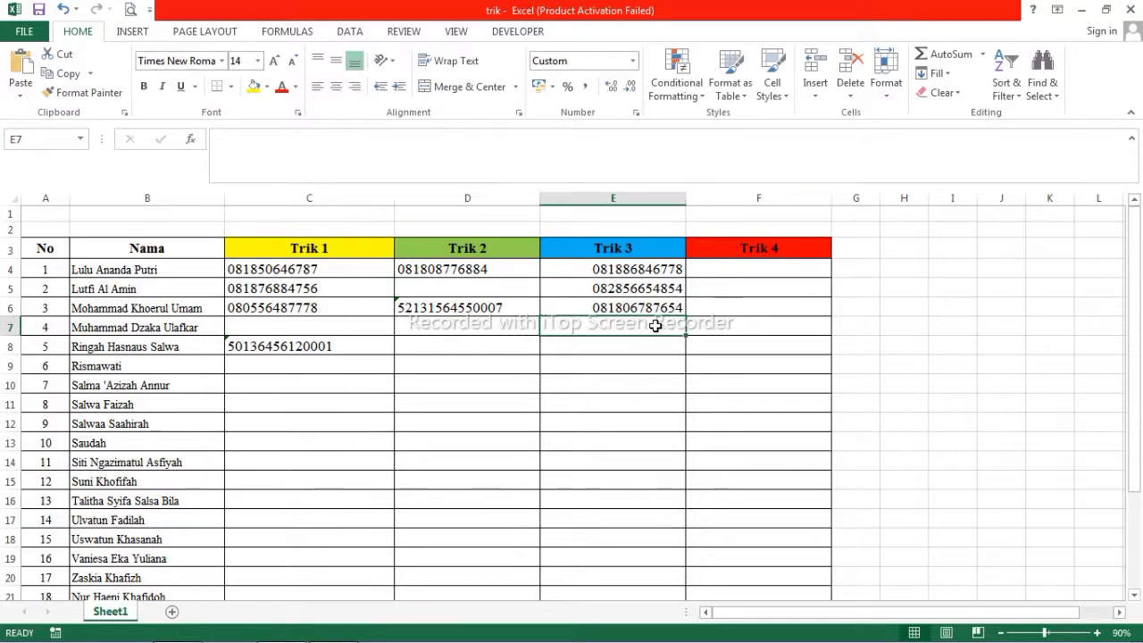
# Enter 50 in E7 and E8 so each displays as 050.
pyautogui.doubleClick(651, 325)
pyautogui.press('Escape')
pyautogui.write('50')
pyautogui.press('Return')
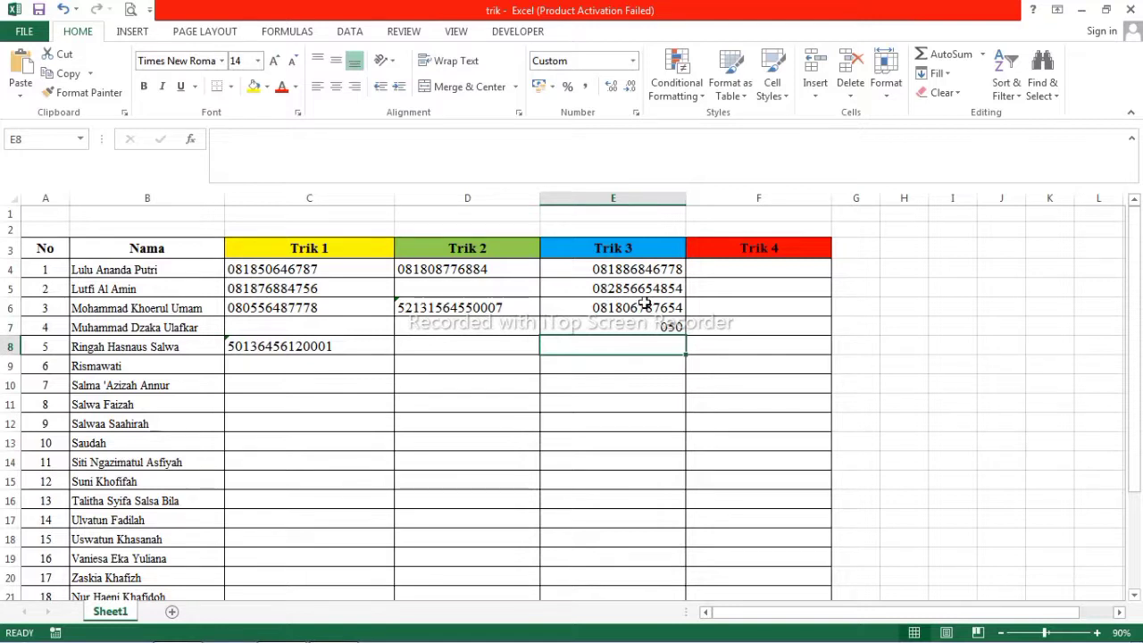
pyautogui.write('50')
pyautogui.press('Return')
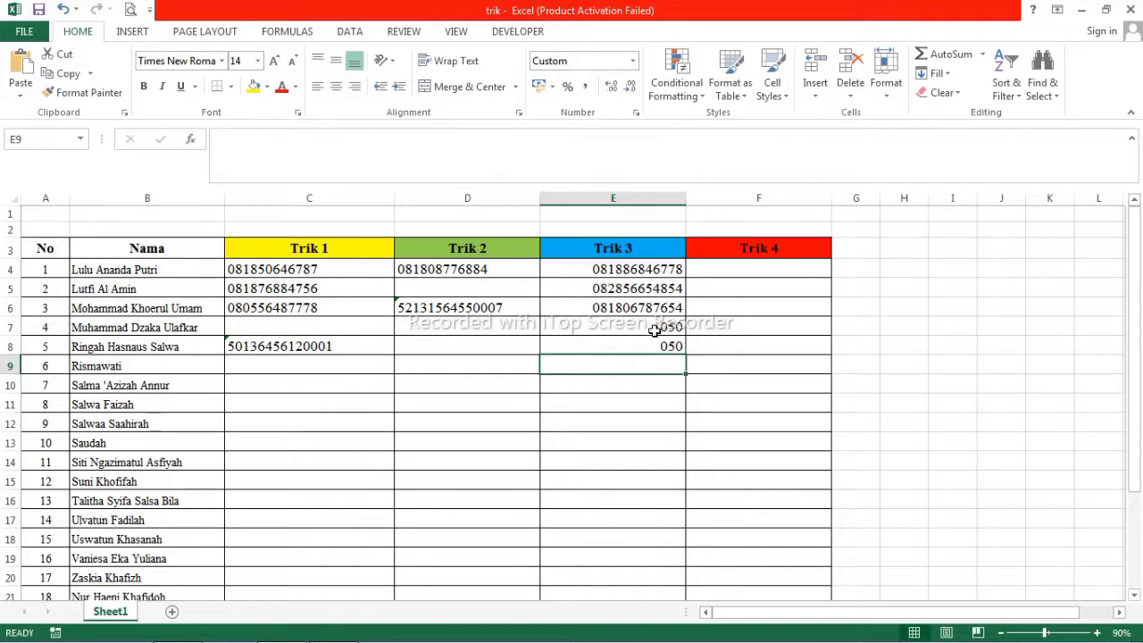
# Select E7:E8 to check their status-bar sum, then begin a =sum( formula in G7.
pyautogui.moveTo(661, 327); pyautogui.dragTo(662, 343)
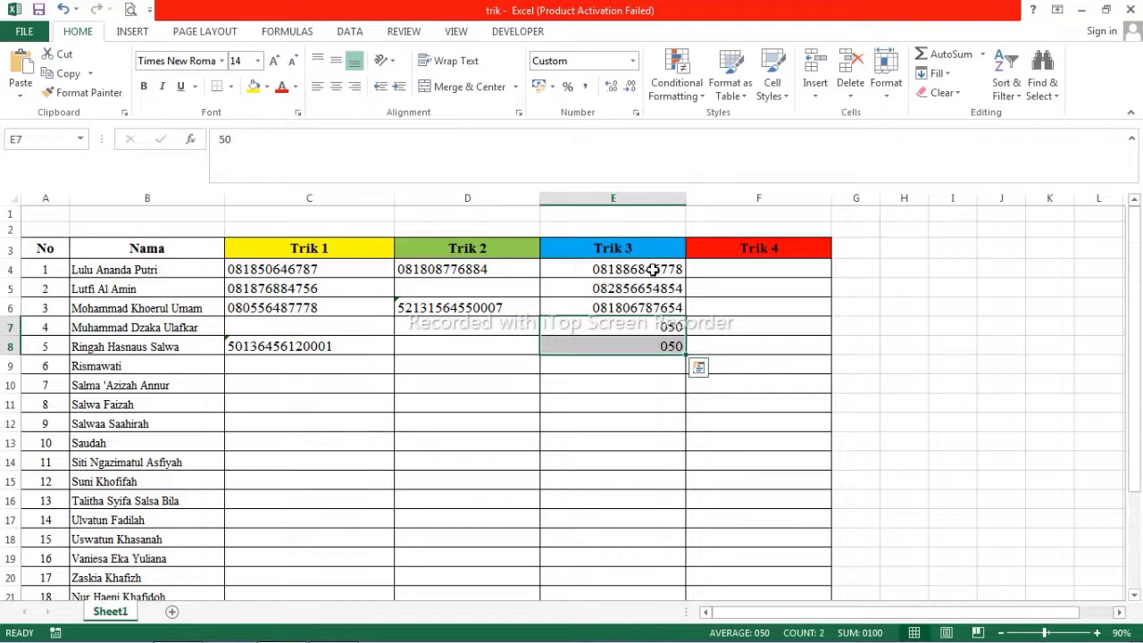
pyautogui.click(858, 323)
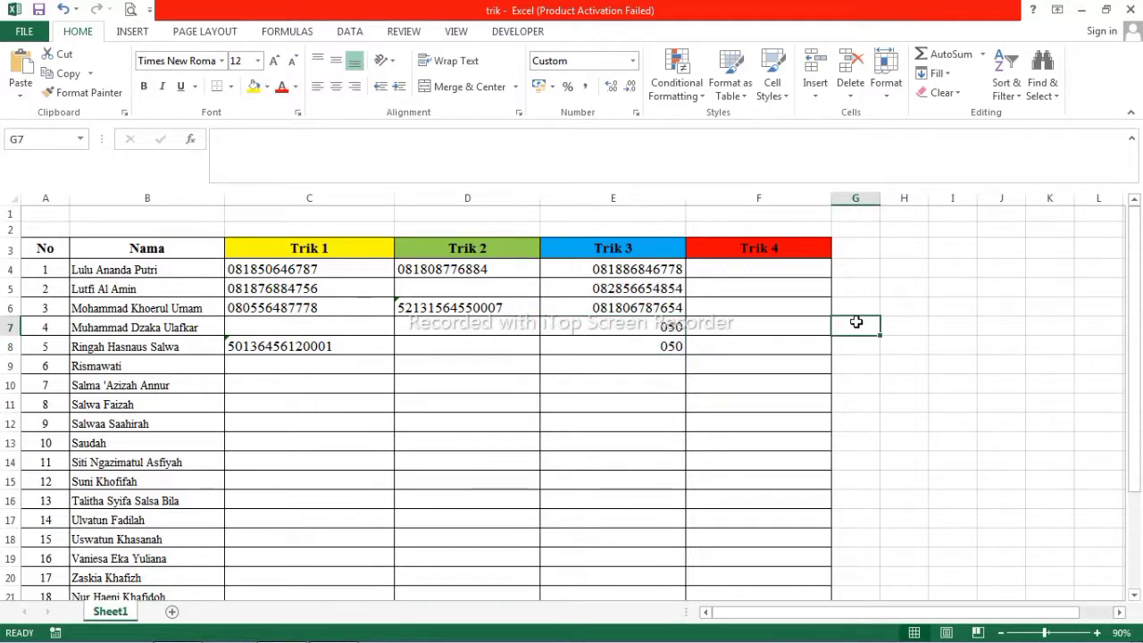
pyautogui.write('=')
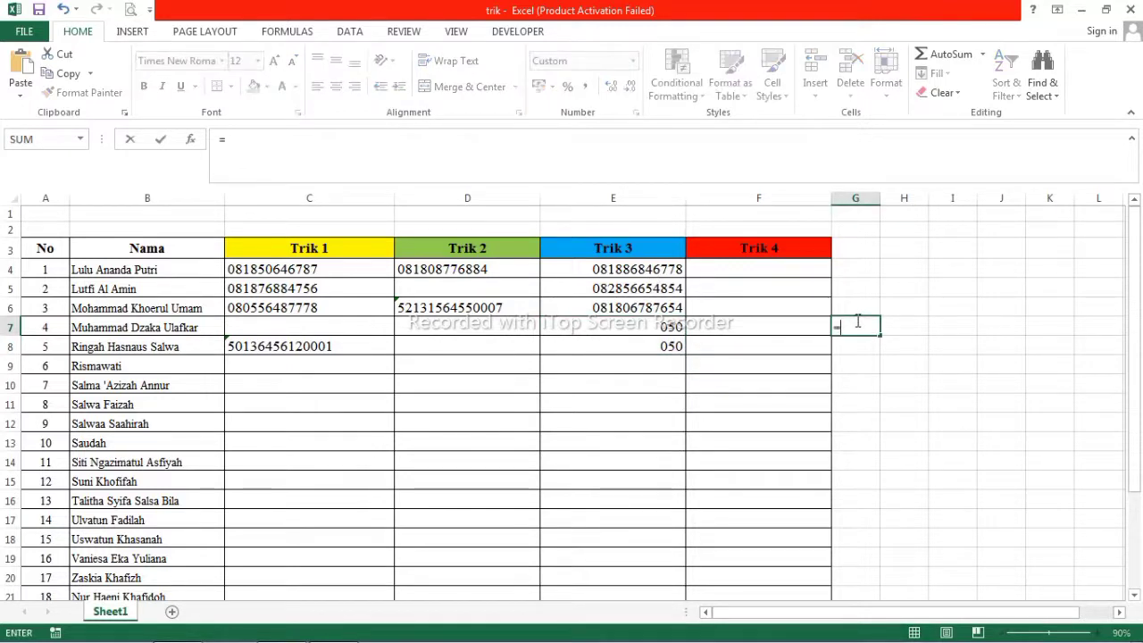
pyautogui.write('sum(')
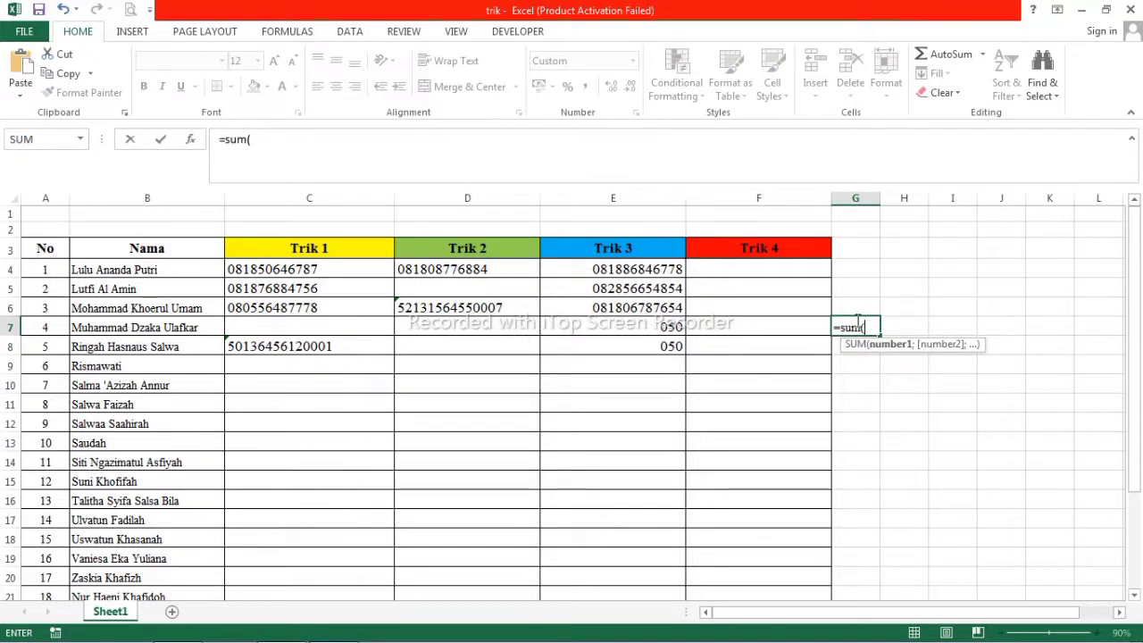
# Complete =SUM(E7:E8) in G7, which displays 0100.
pyautogui.moveTo(669, 327); pyautogui.dragTo(669, 348)
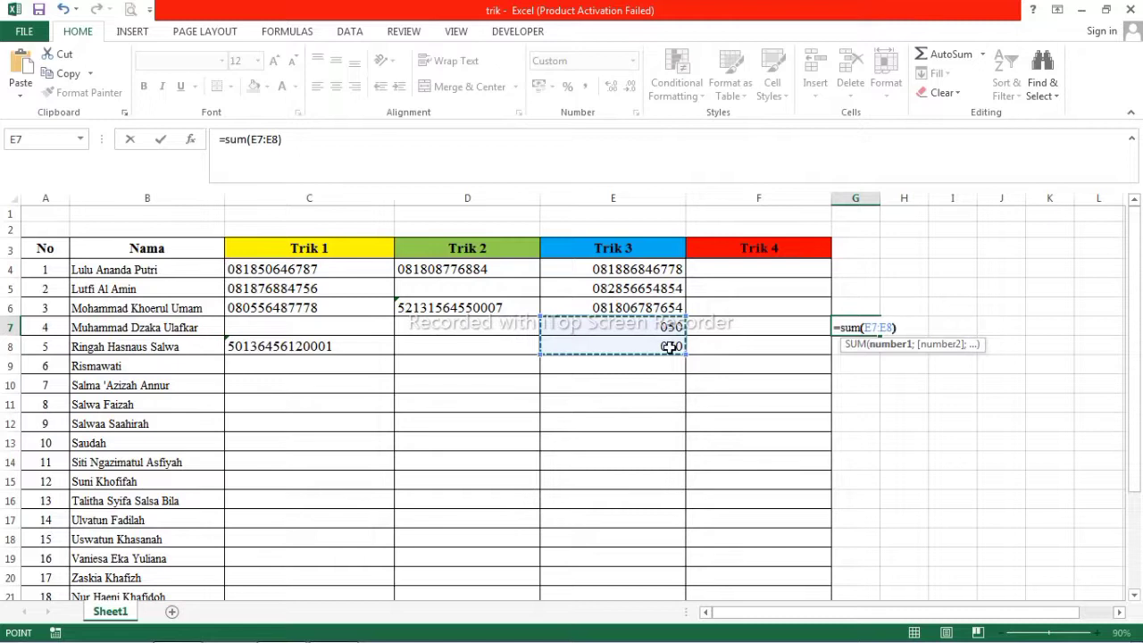
pyautogui.write(')')
pyautogui.press('Return')
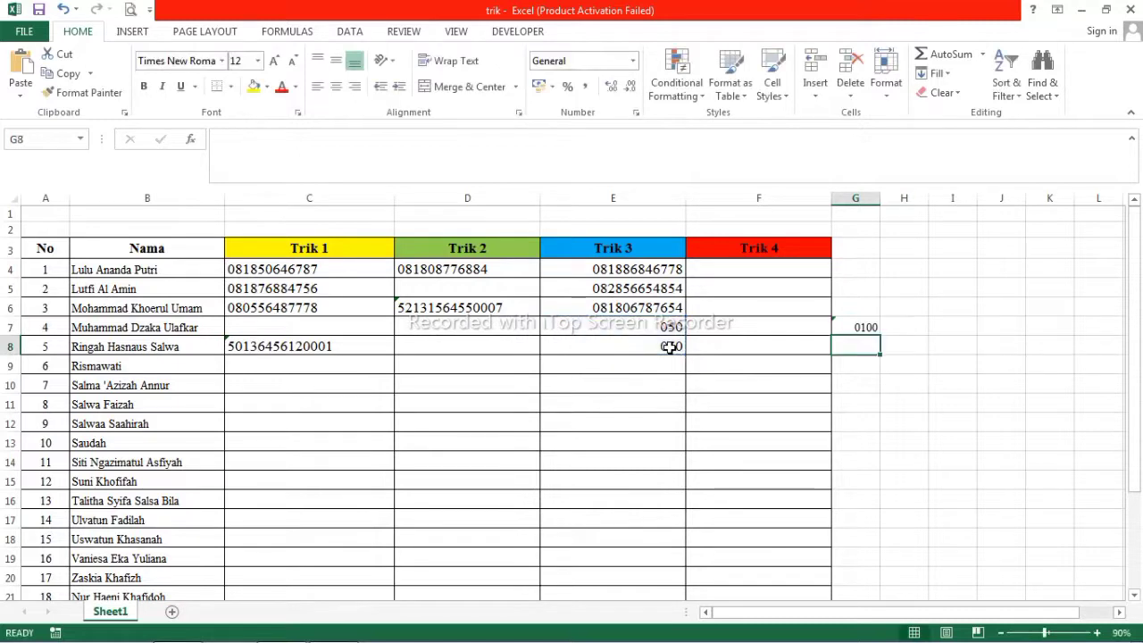
pyautogui.click(863, 323)
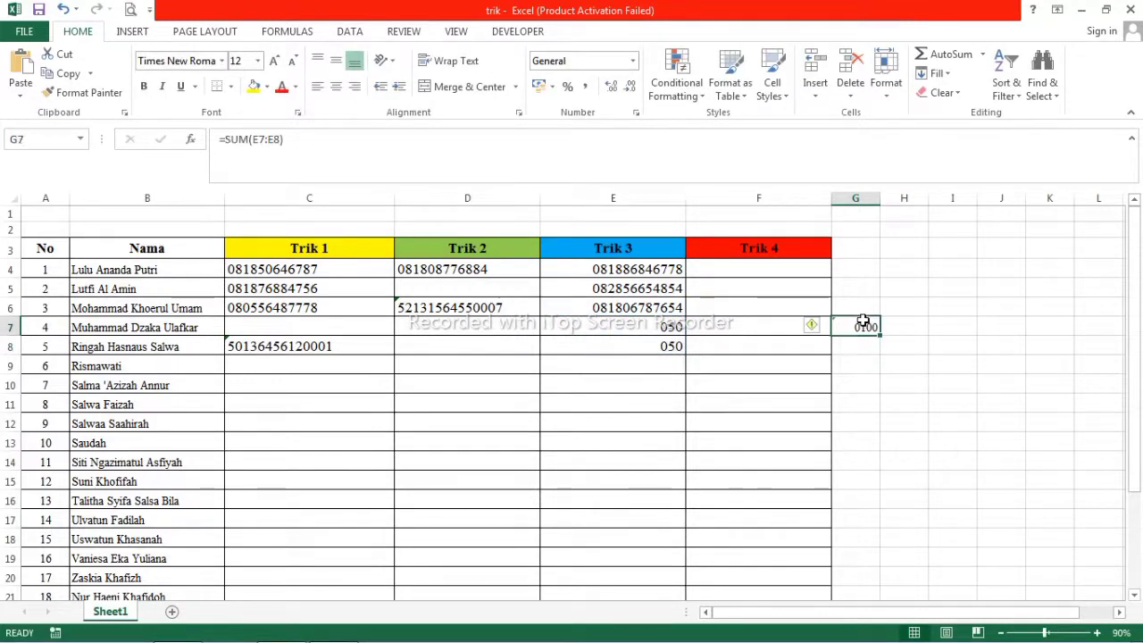
pyautogui.moveTo(319, 268); pyautogui.dragTo(333, 387)
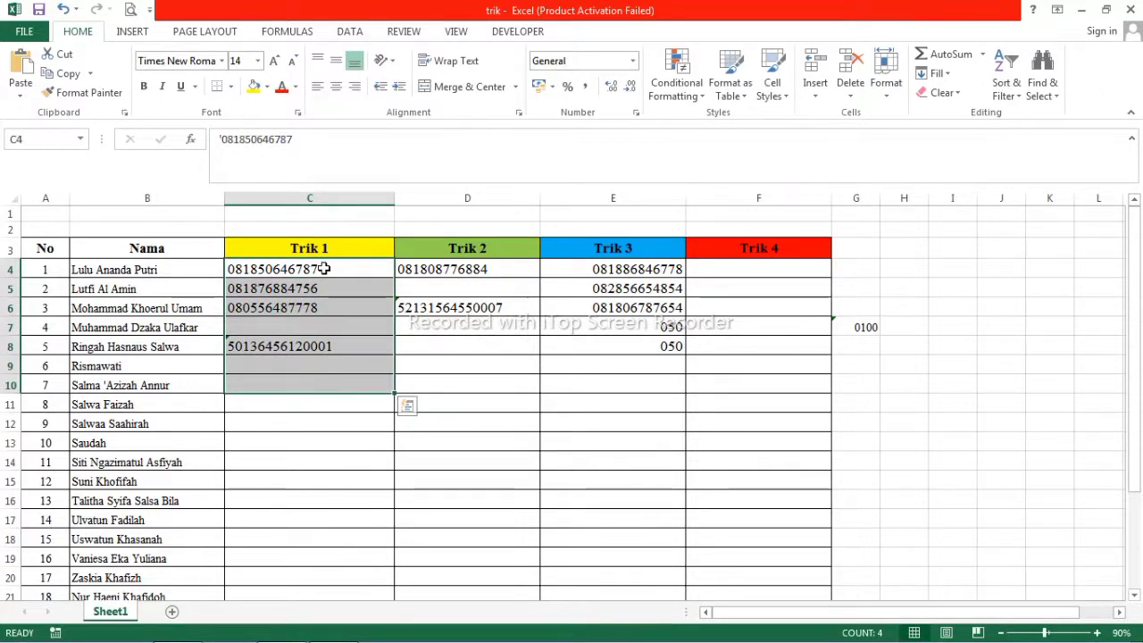
pyautogui.moveTo(429, 270); pyautogui.dragTo(445, 359)
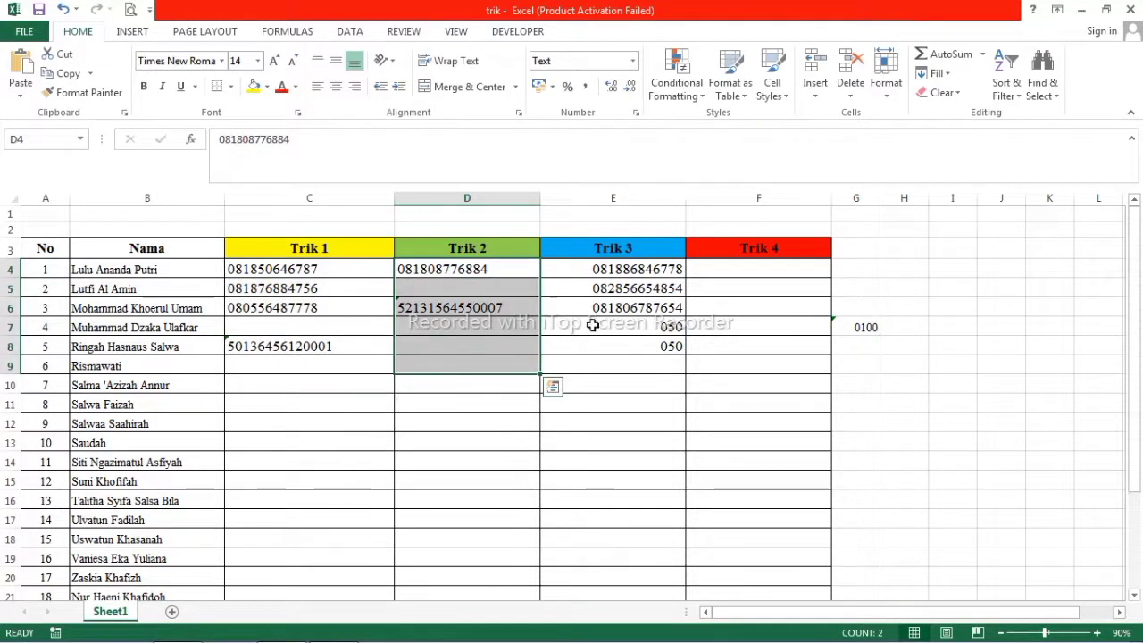
pyautogui.moveTo(642, 273); pyautogui.dragTo(664, 383)
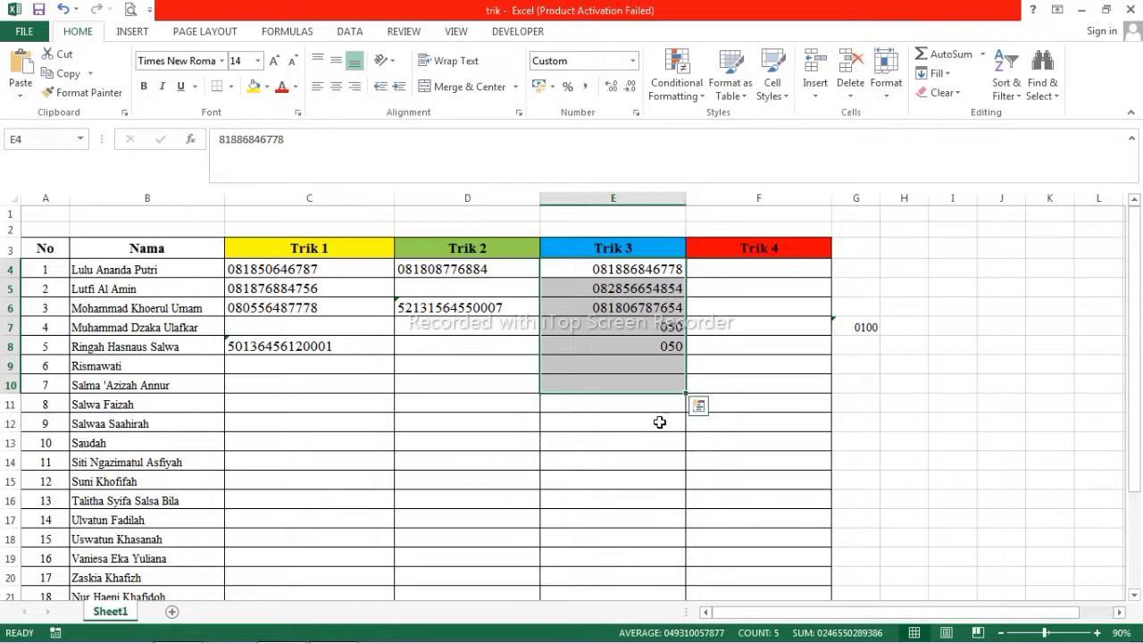
pyautogui.click(639, 377)
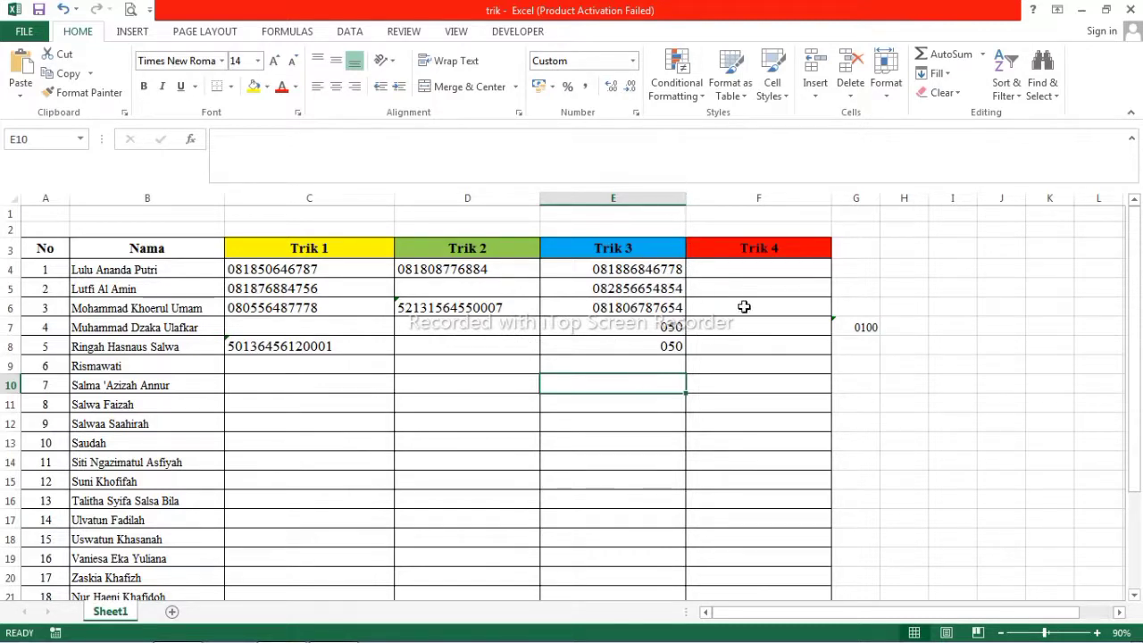
pyautogui.click(752, 270)
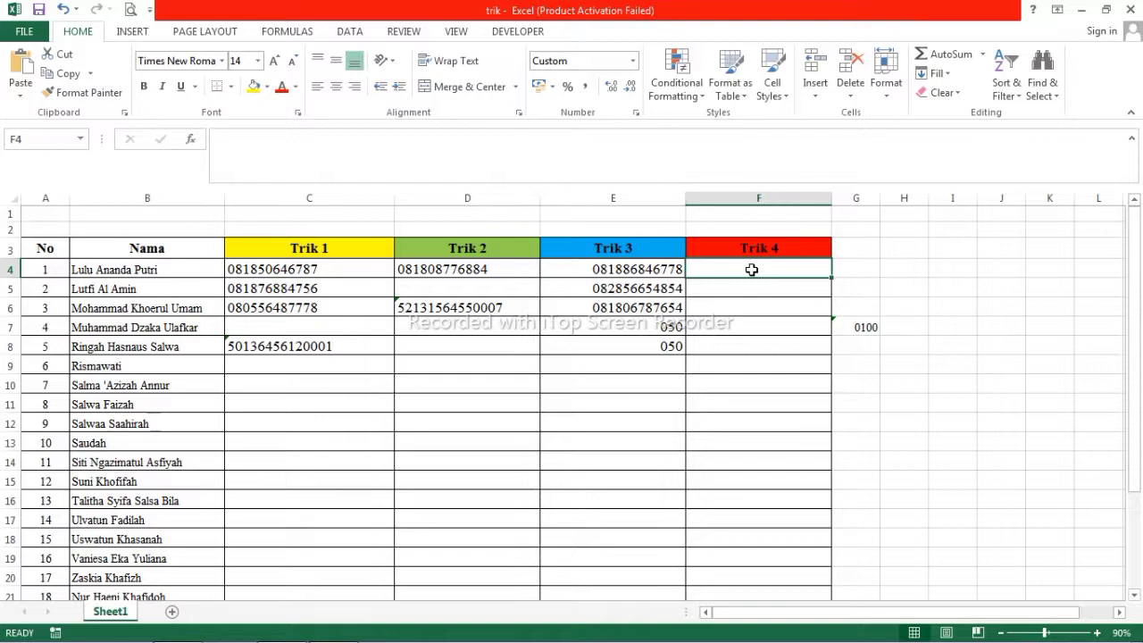
# Select the Trik 4 cells in column F and open Format Cells at the Custom category.
pyautogui.click(752, 322)
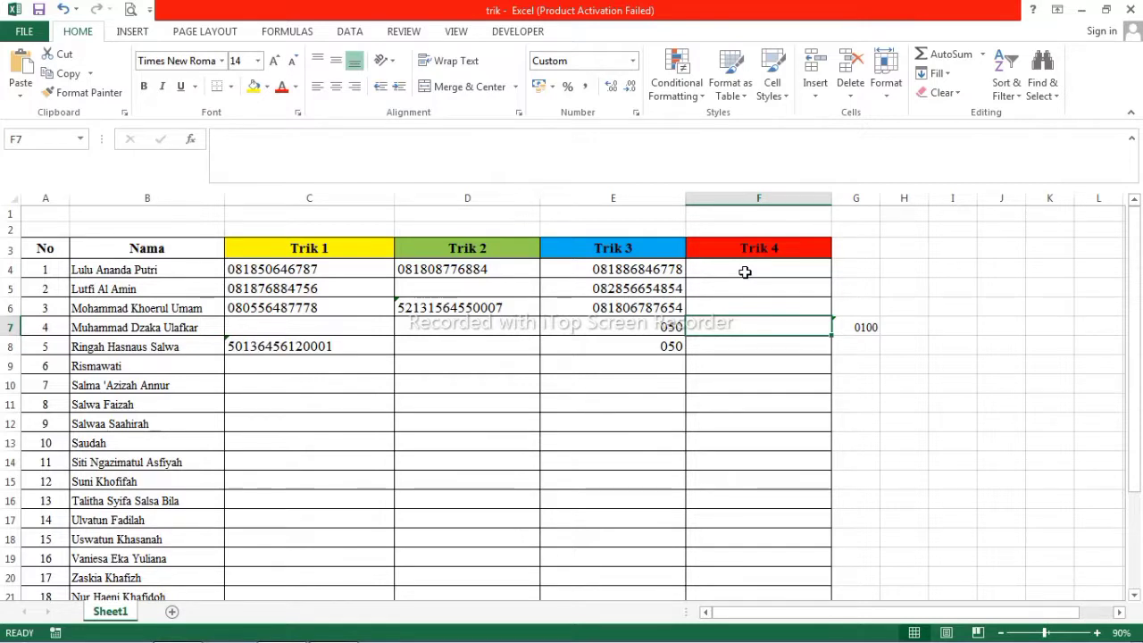
pyautogui.moveTo(744, 271); pyautogui.dragTo(756, 561)
pyautogui.scroll(2, 755, 549)
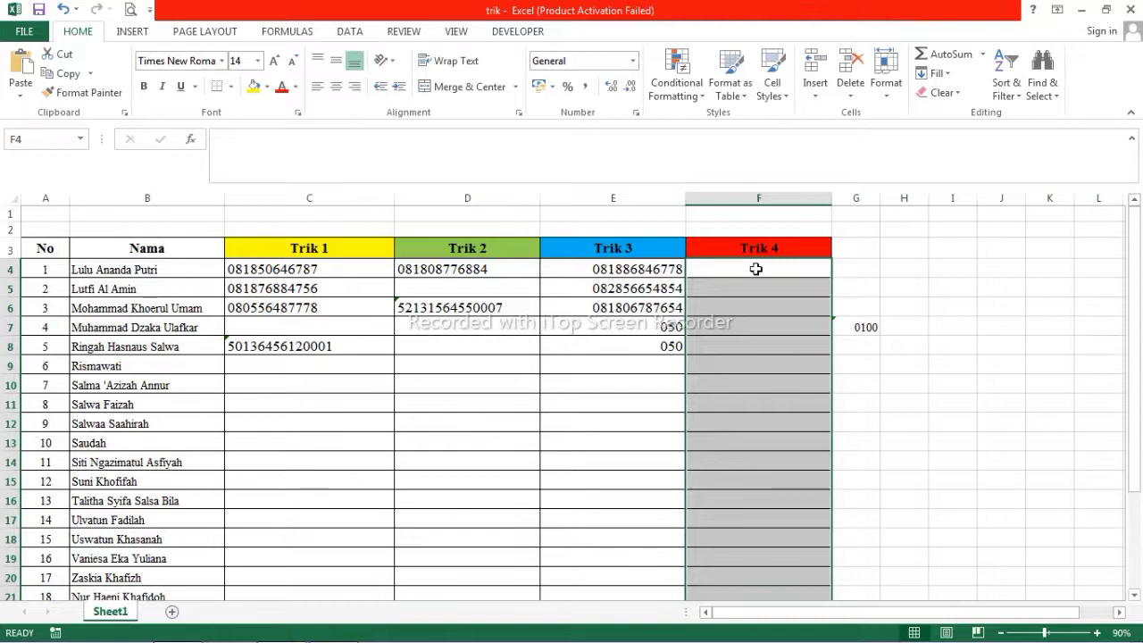
pyautogui.hotkey('ctrl', '1')
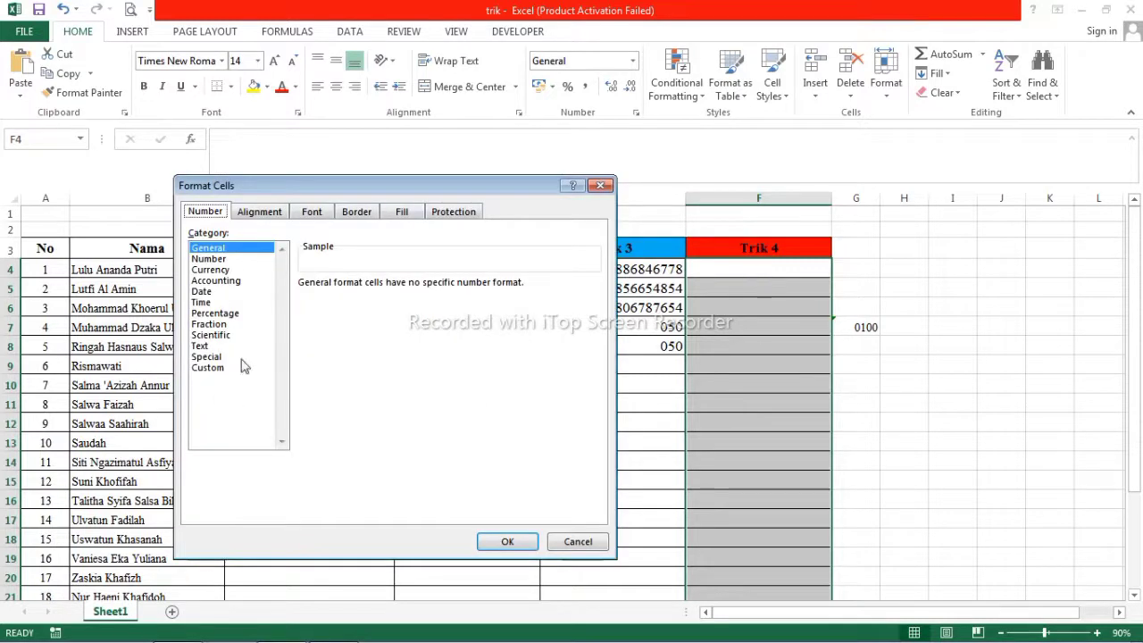
pyautogui.click(212, 368)
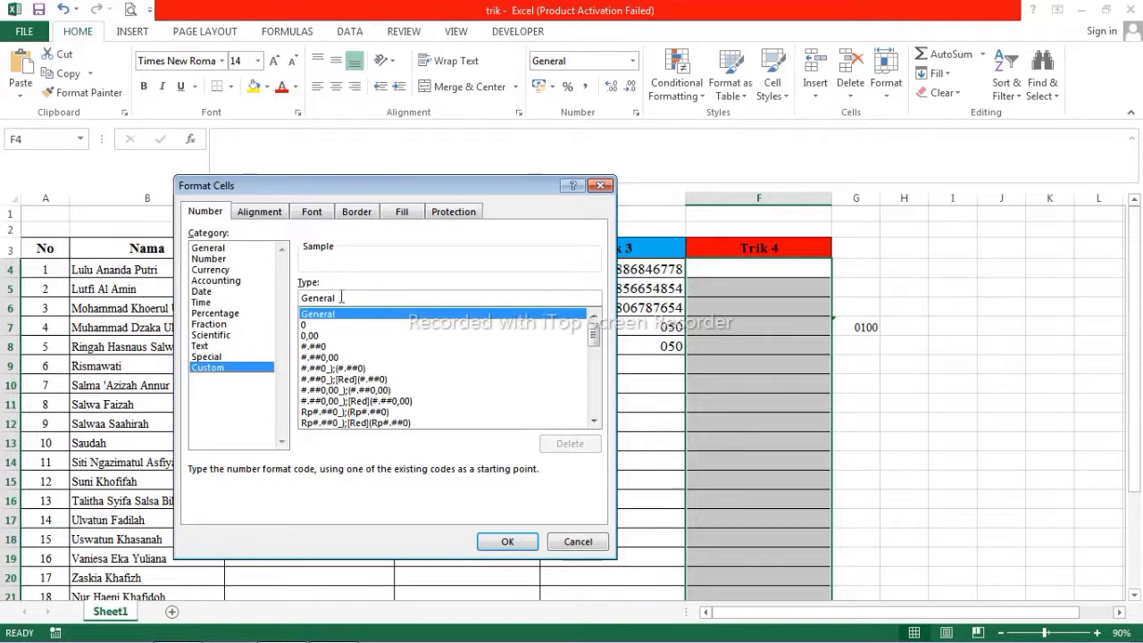
pyautogui.doubleClick(317, 297)
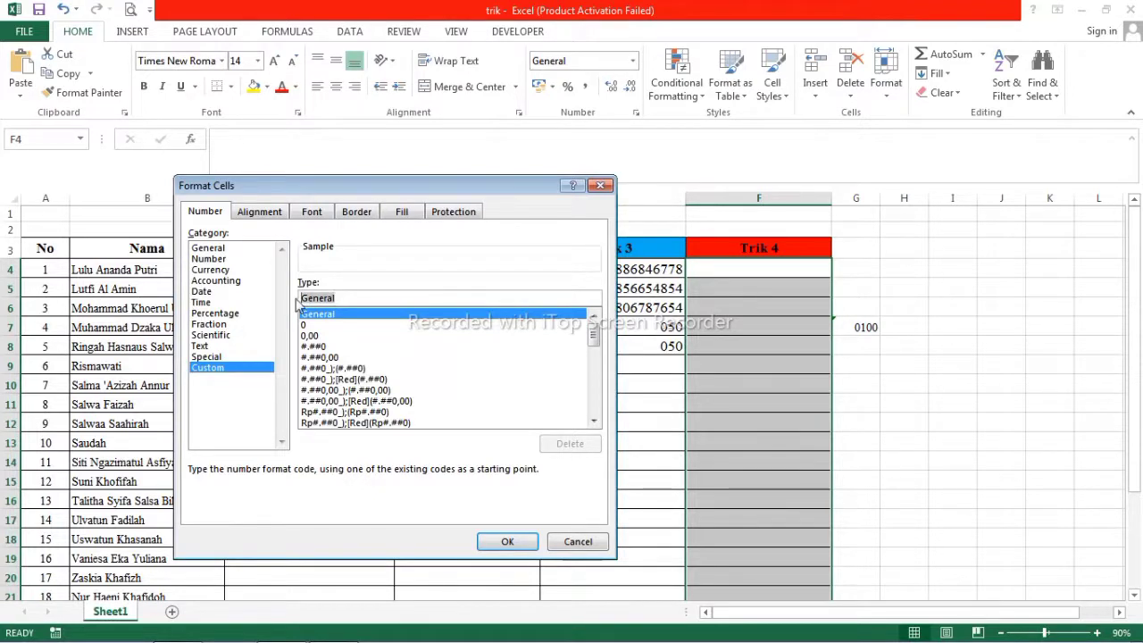
pyautogui.press('BackSpace')
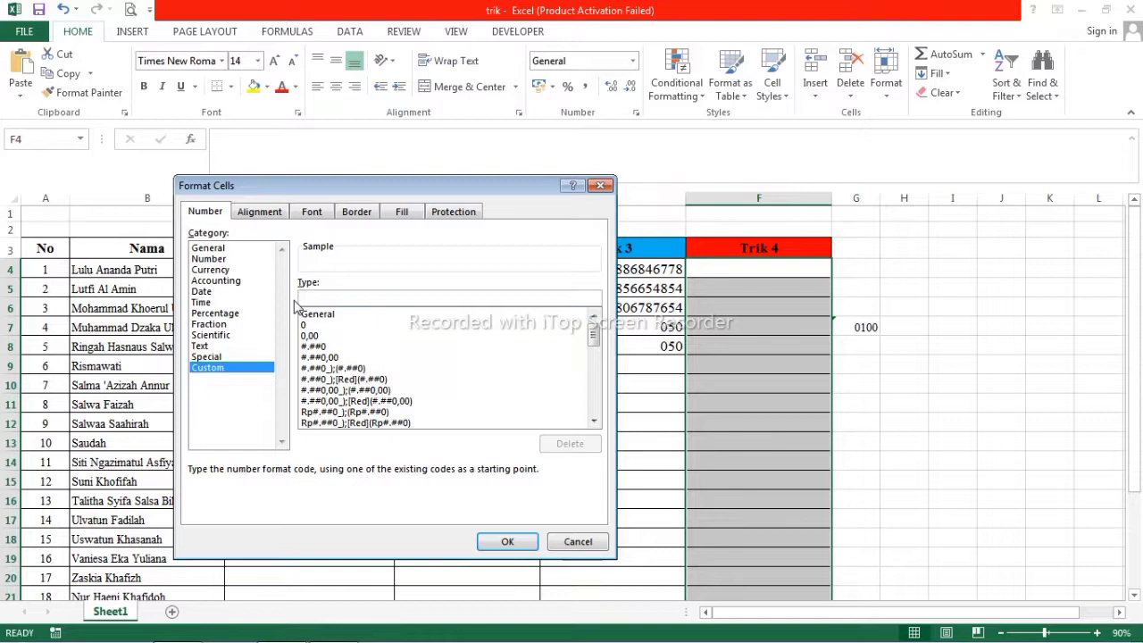
pyautogui.write('00')
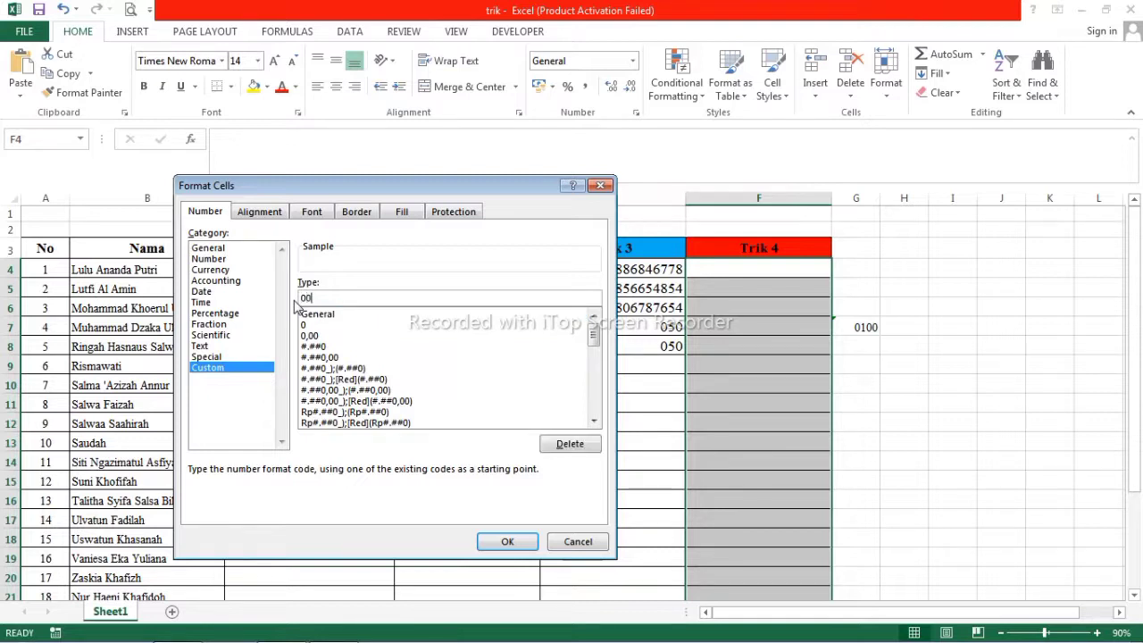
pyautogui.write('0000000000')
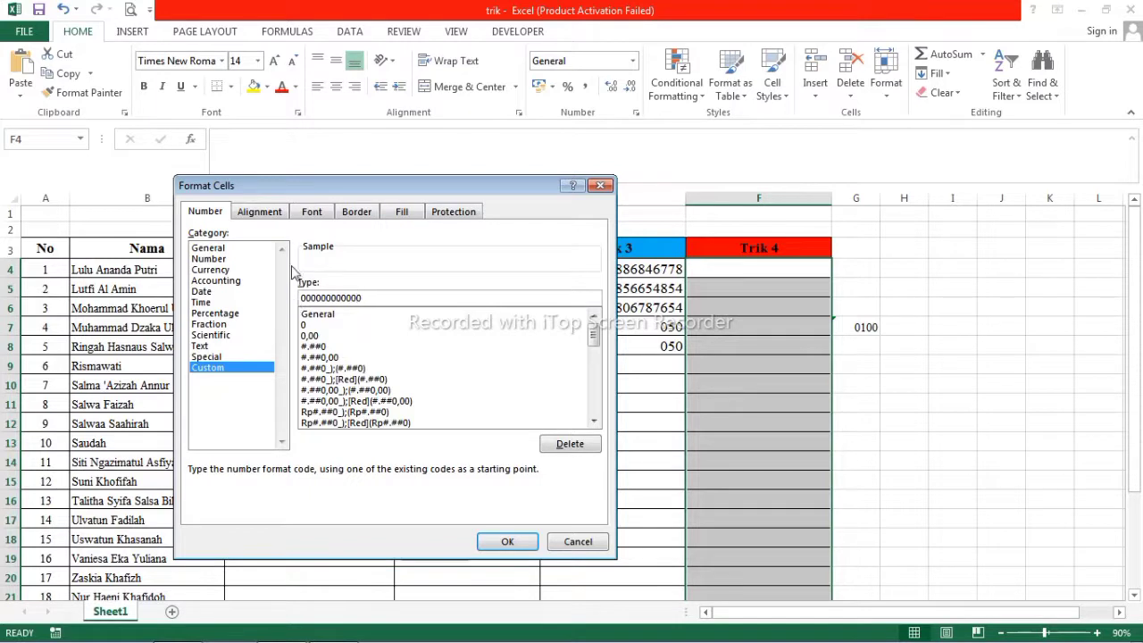
pyautogui.click(506, 544)
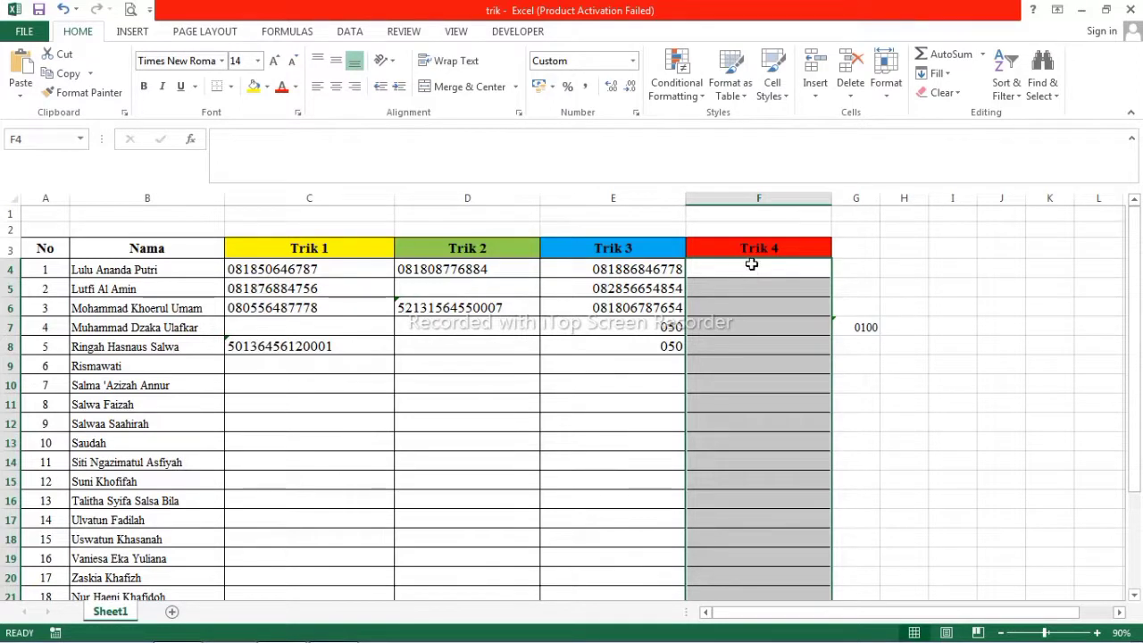
pyautogui.click(752, 265)
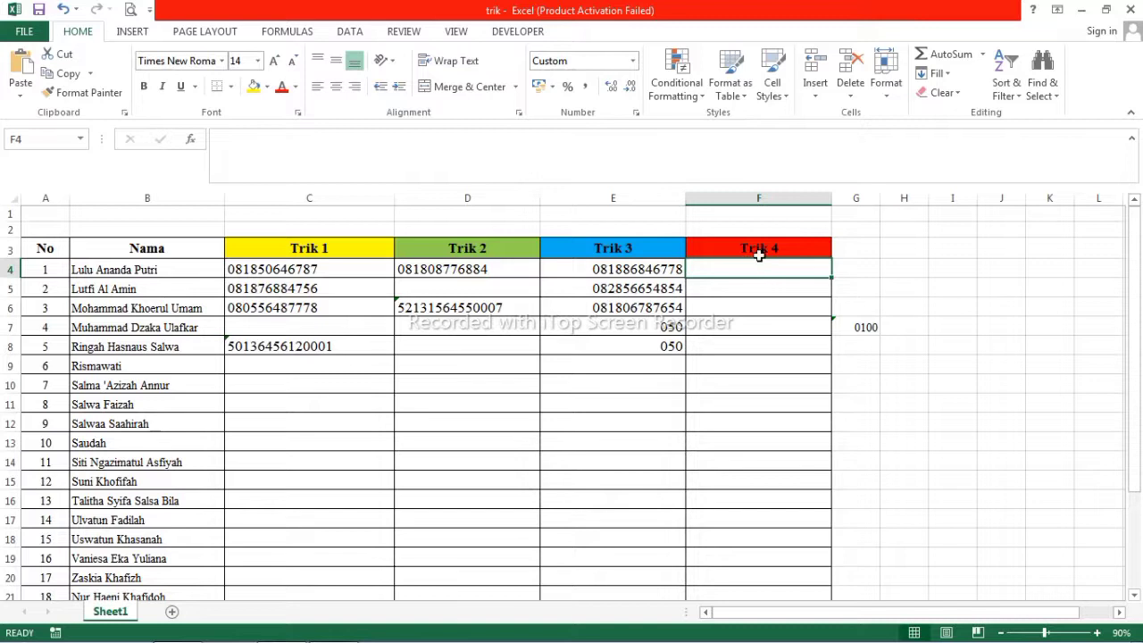
pyautogui.moveTo(760, 268); pyautogui.dragTo(758, 498)
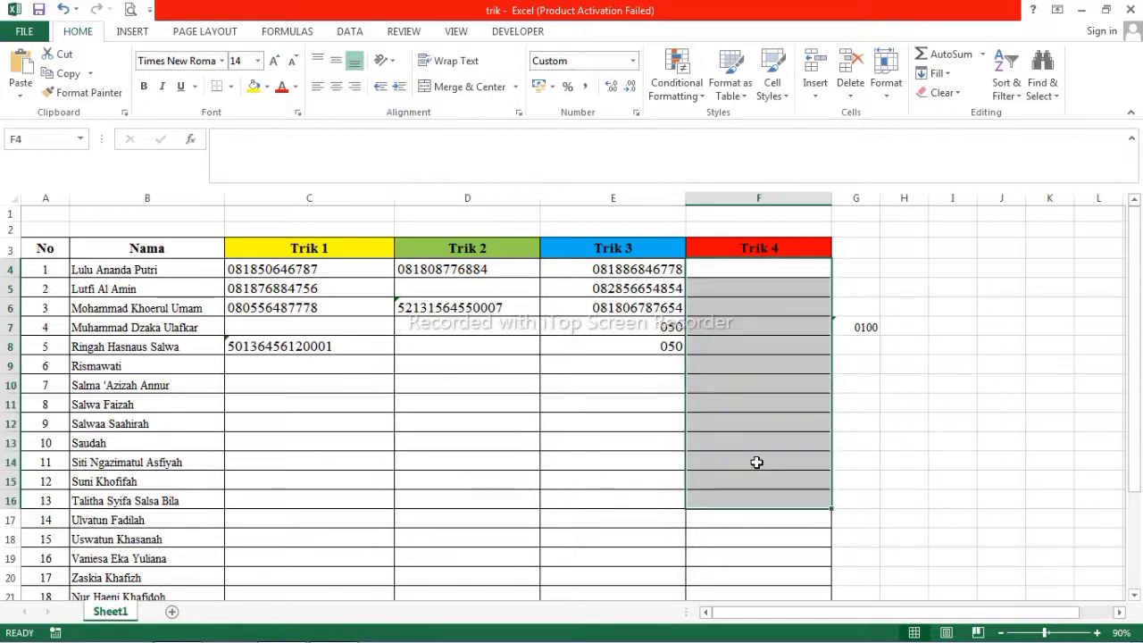
pyautogui.click(743, 271)
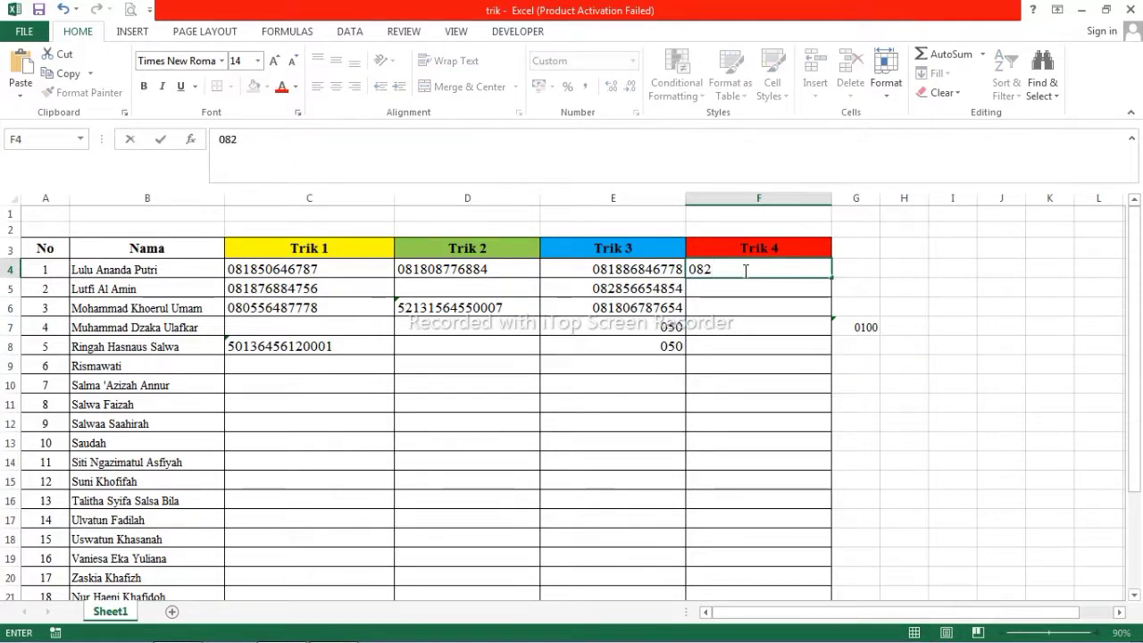
pyautogui.press('Return')
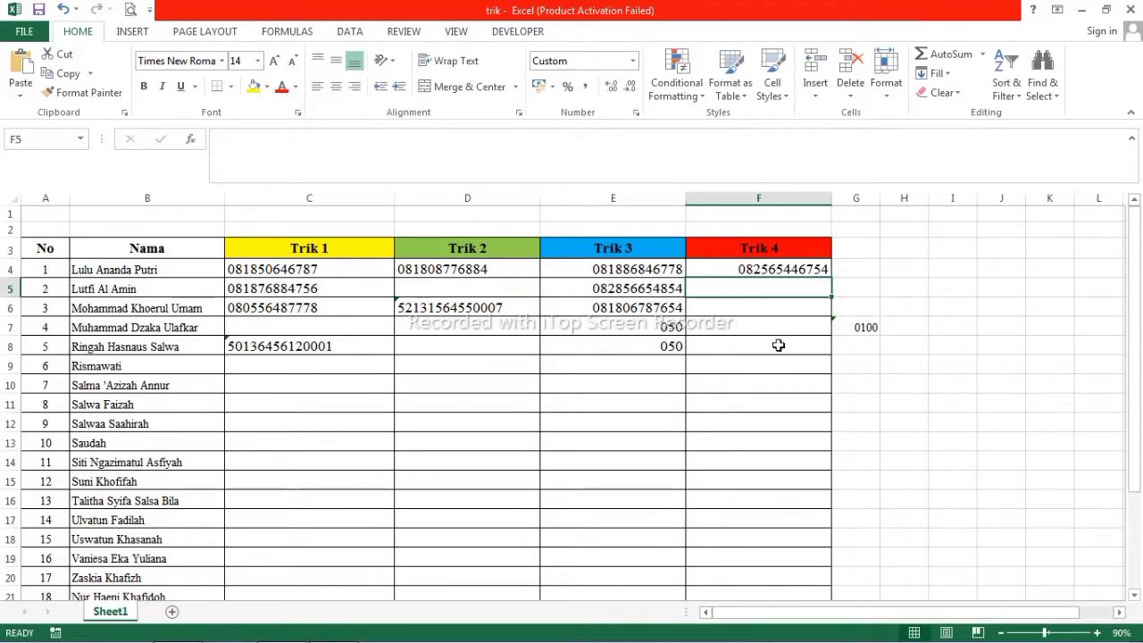
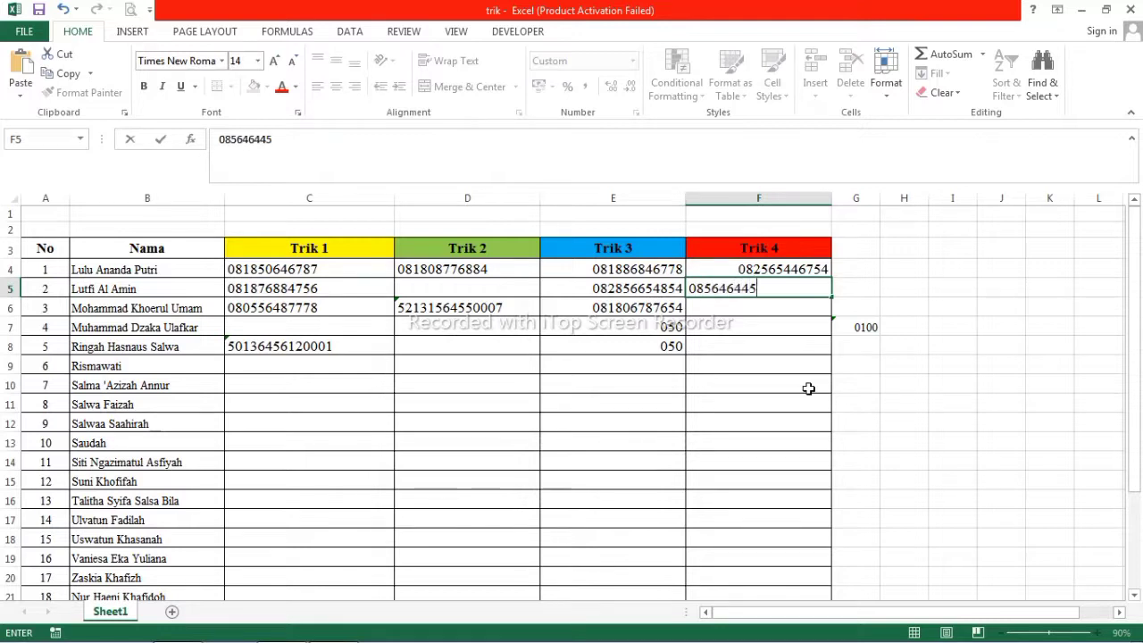
pyautogui.press('Return')
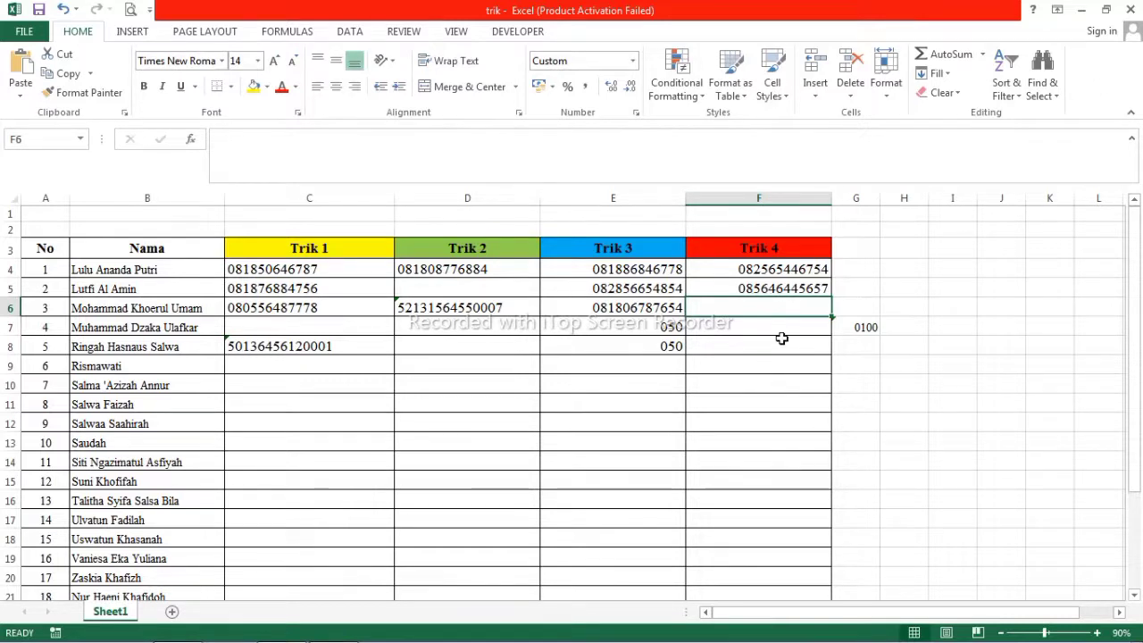
pyautogui.doubleClick(763, 301)
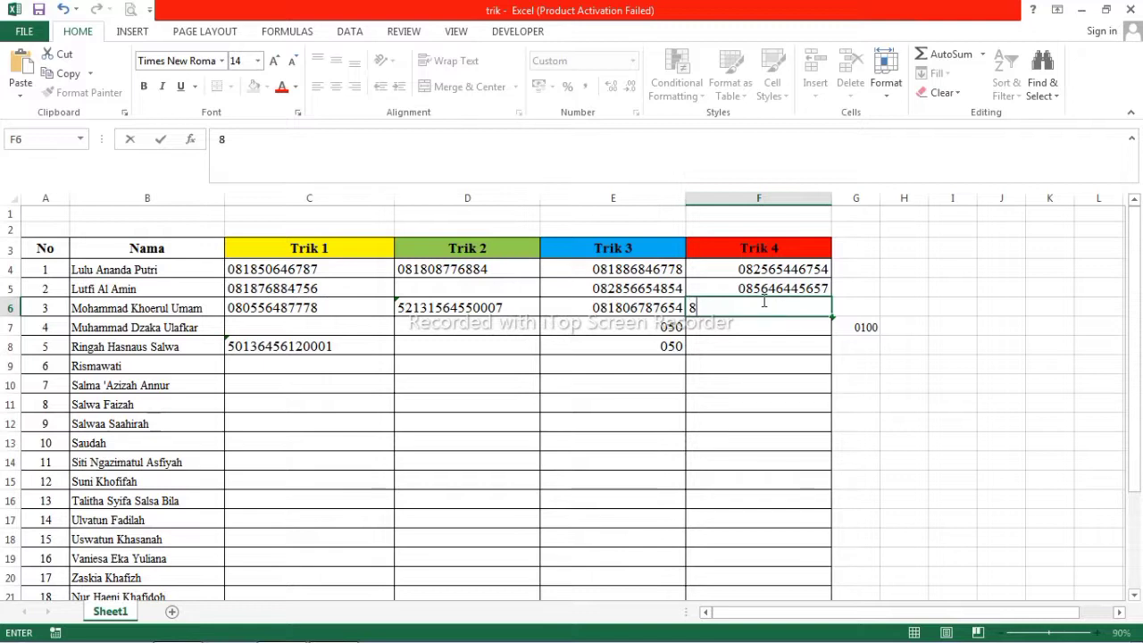
pyautogui.press('Return')
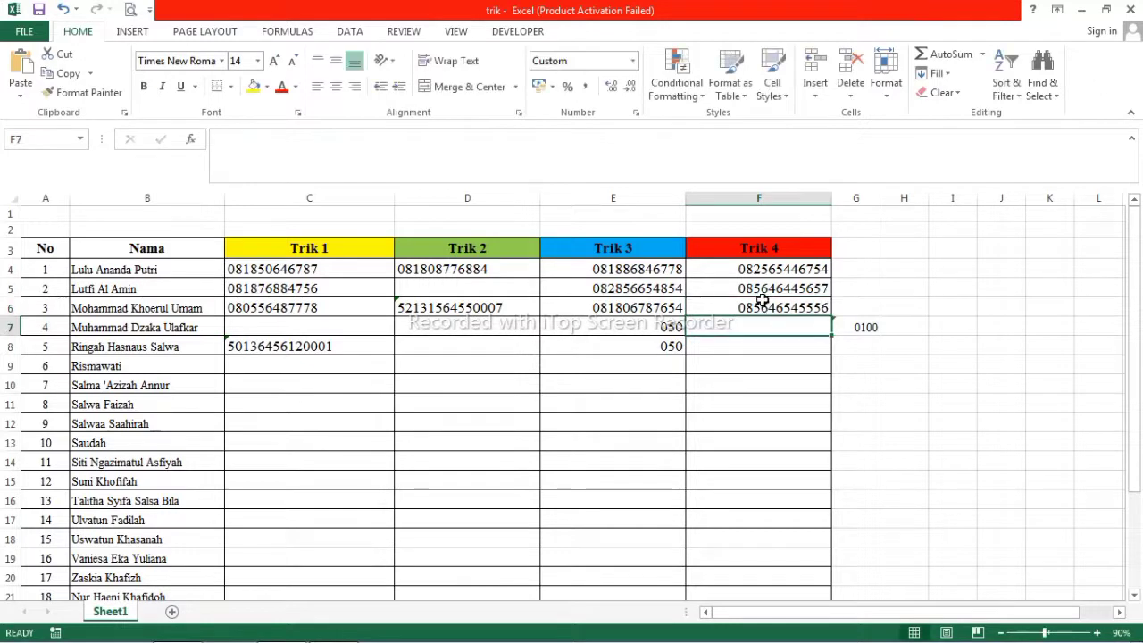
pyautogui.click(750, 307)
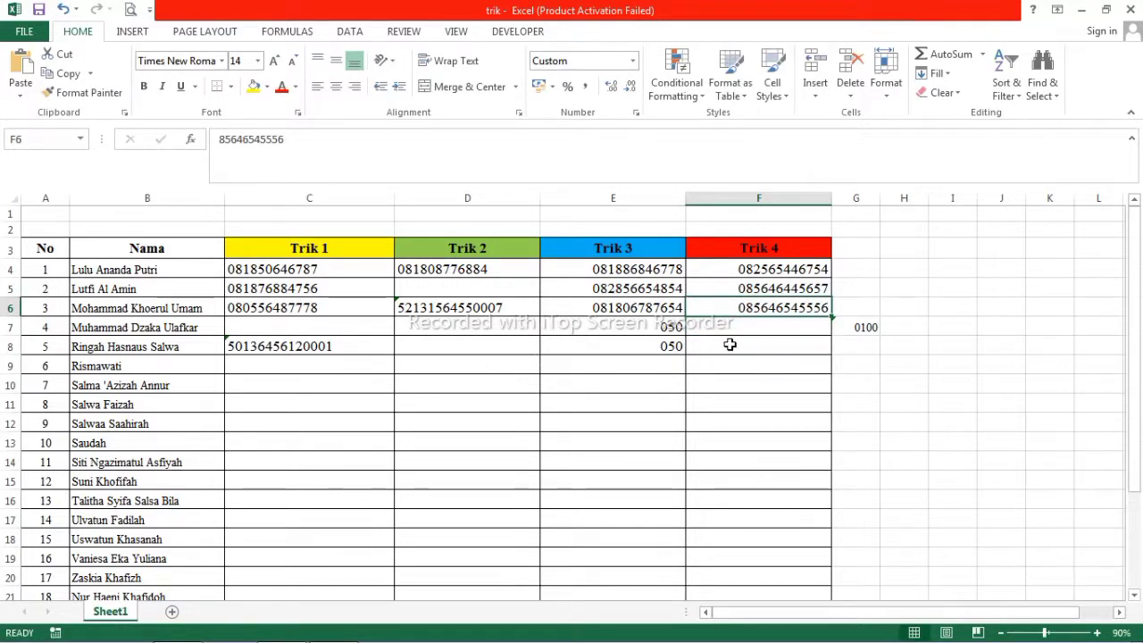
pyautogui.click(759, 325)
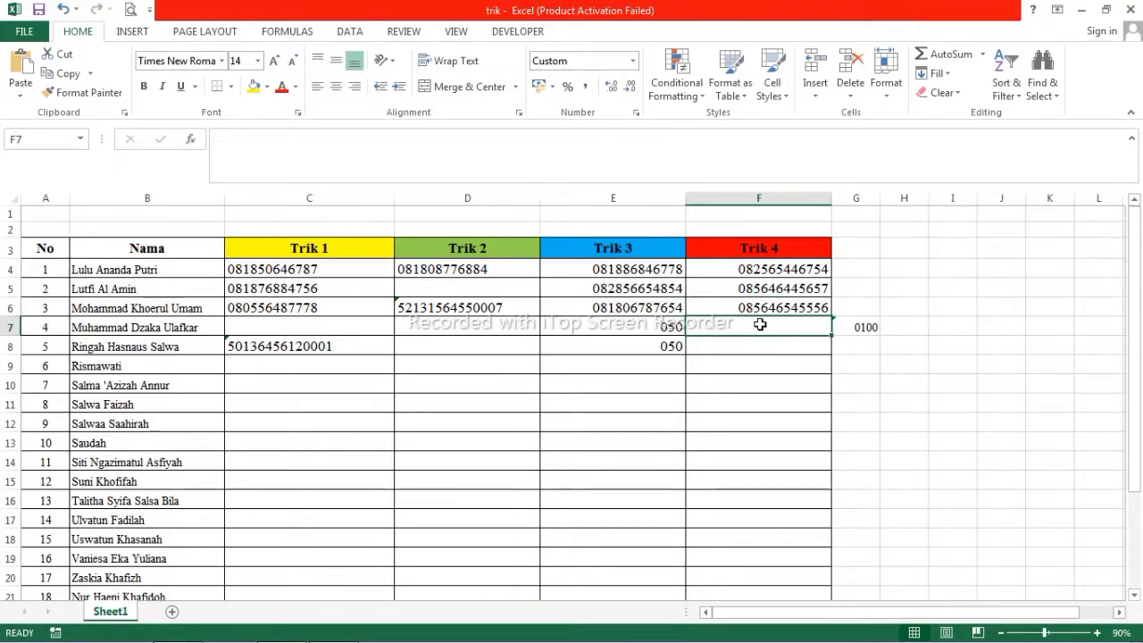
# Enter 000 in F7 and 50 in F10 and F11, shown padded to twelve digits.
pyautogui.write('000')
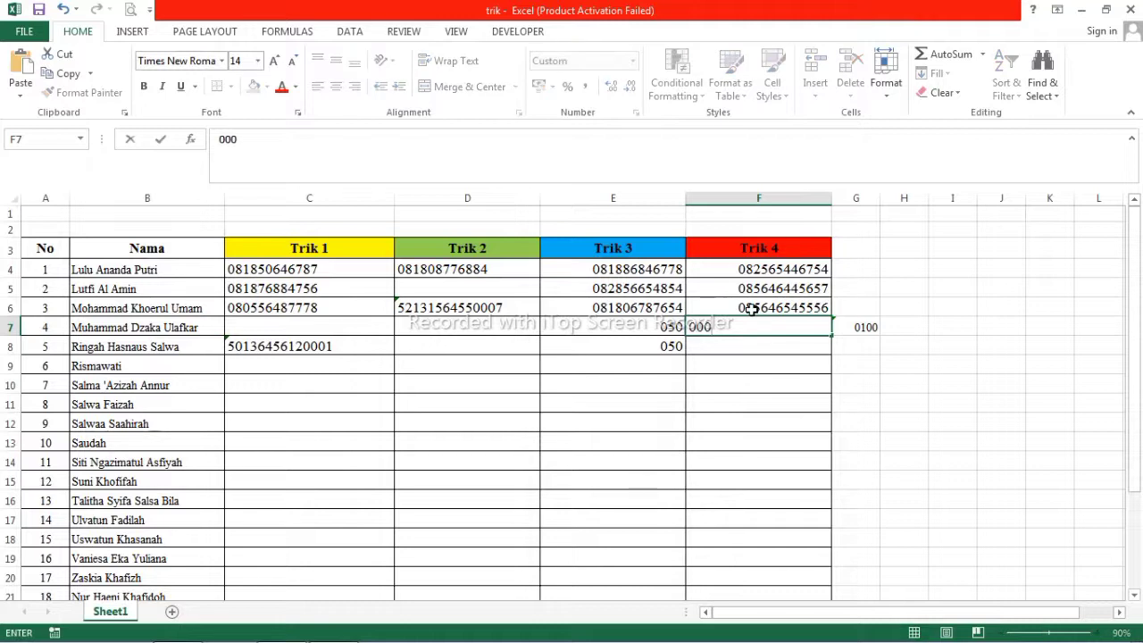
pyautogui.press('Return')
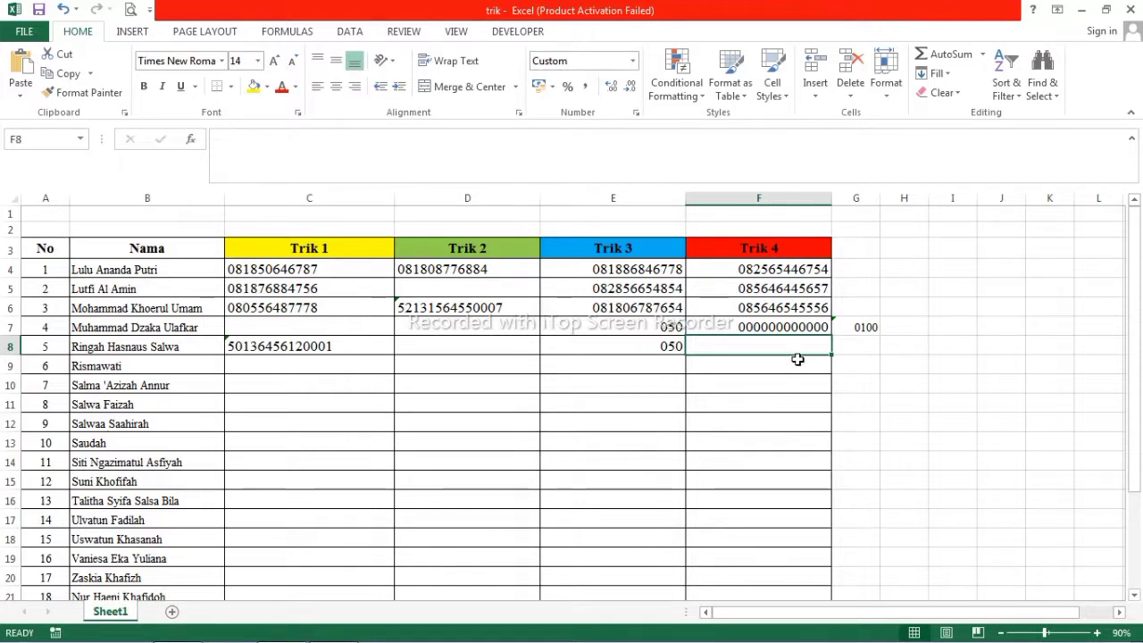
pyautogui.click(779, 382)
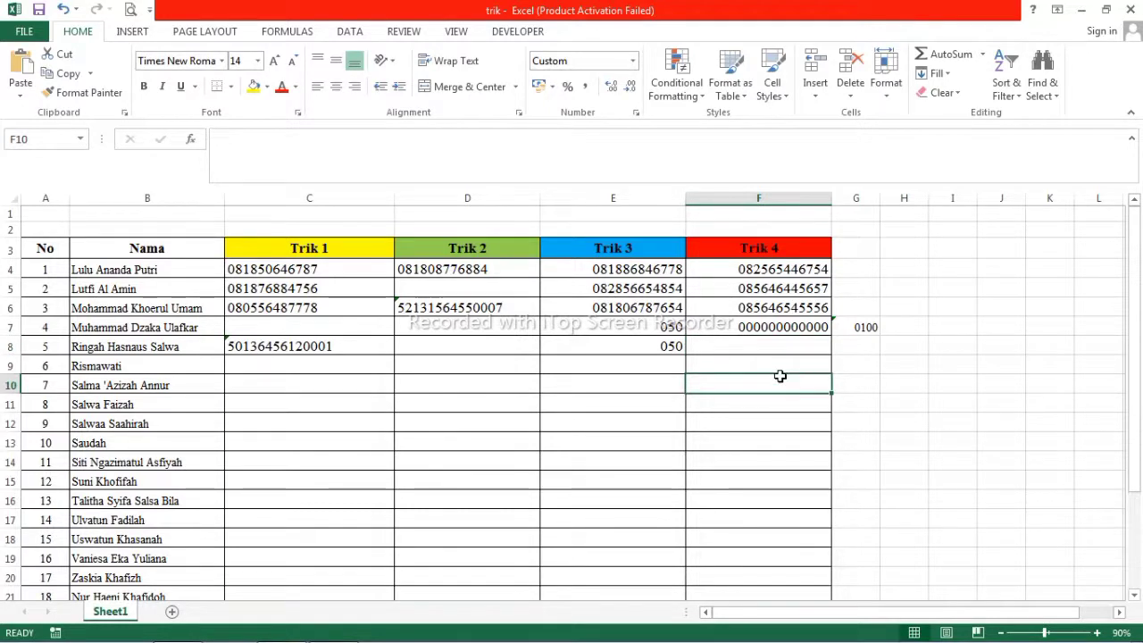
pyautogui.write('50')
pyautogui.press('Return')
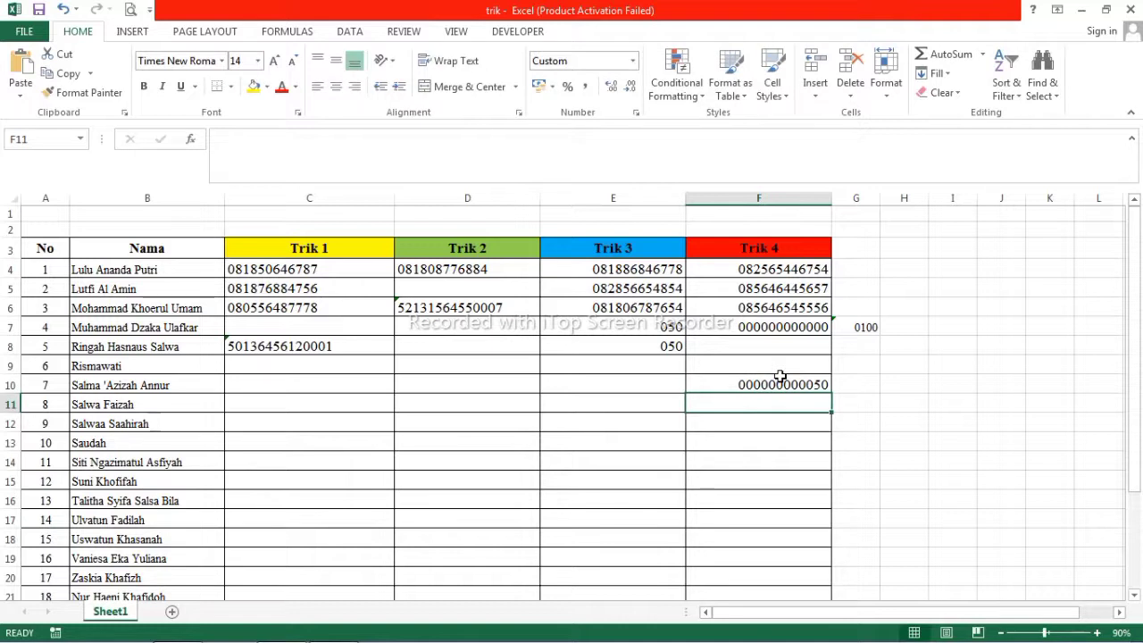
pyautogui.write('50')
pyautogui.press('Return')
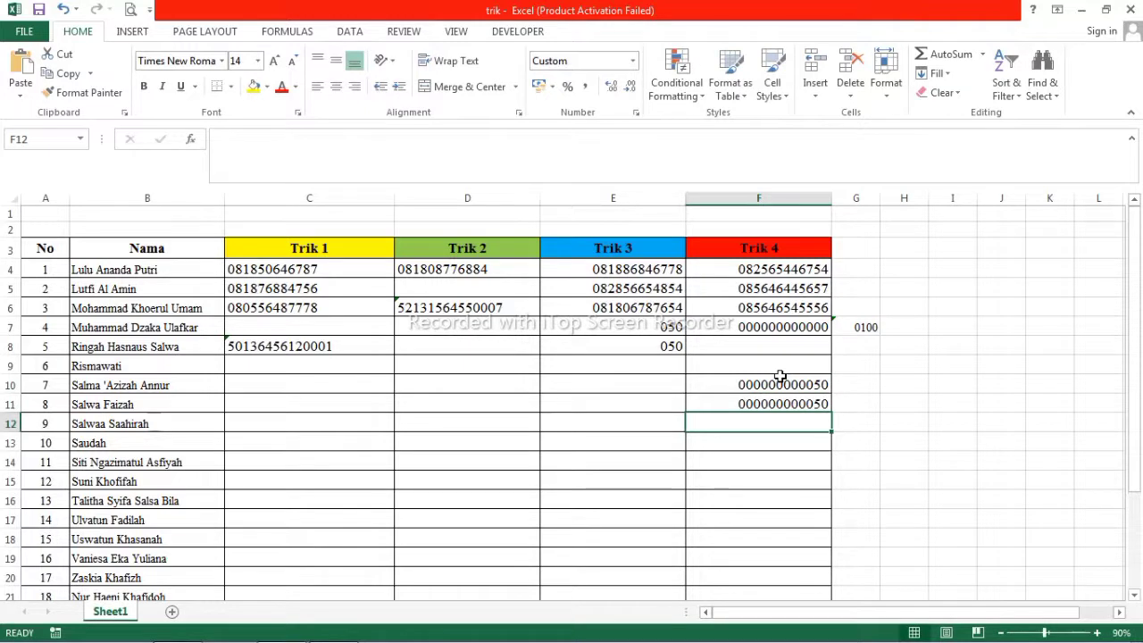
pyautogui.click(863, 379)
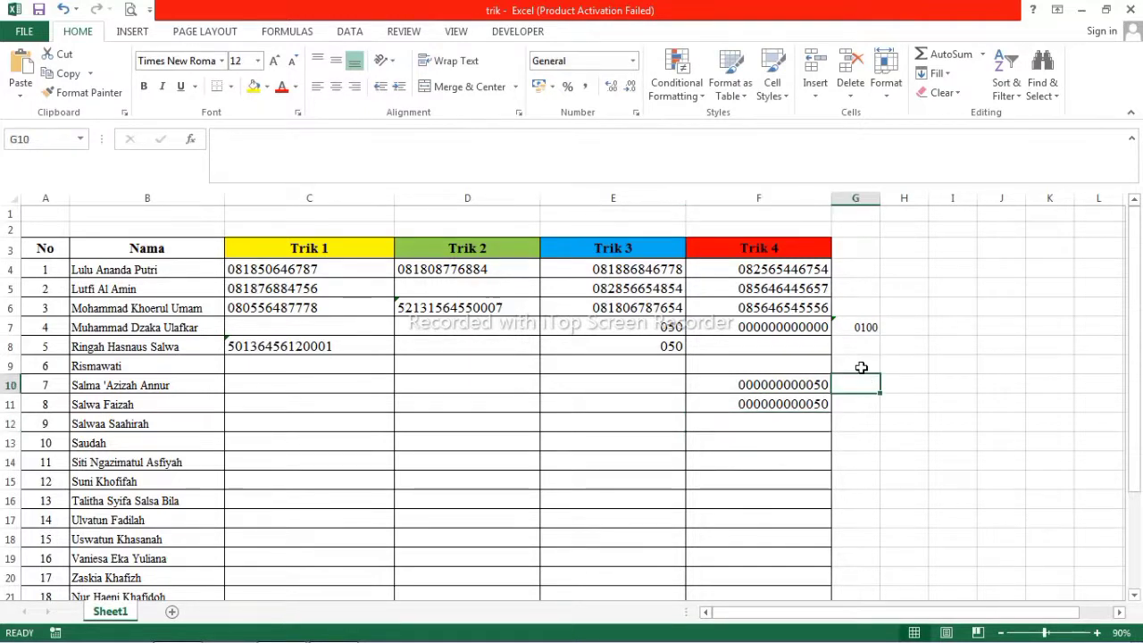
pyautogui.write('=sum')
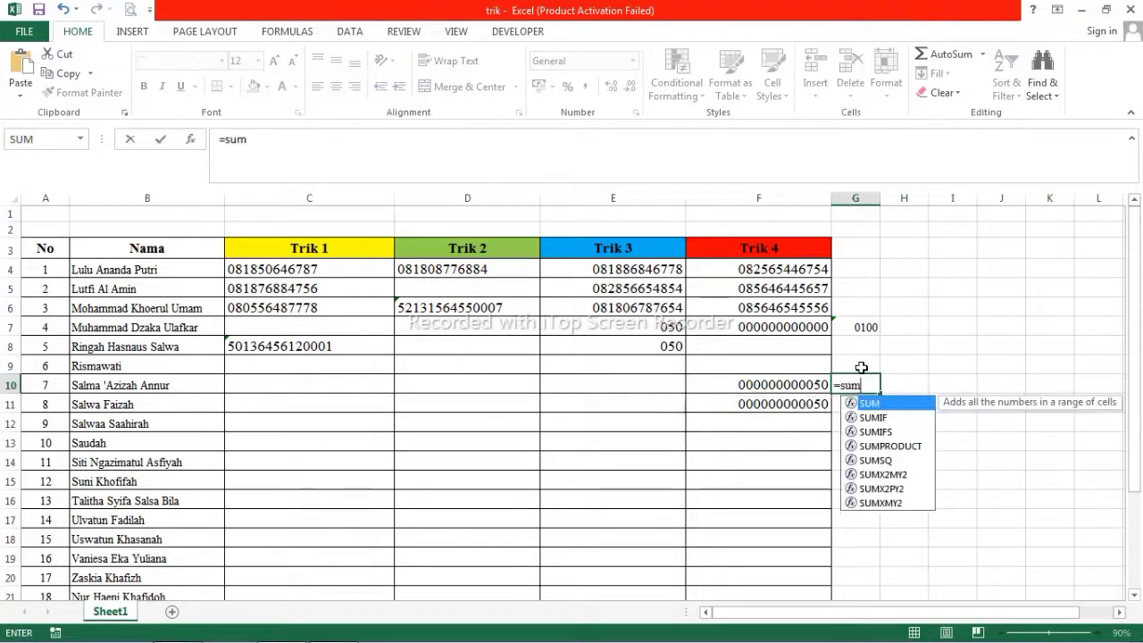
pyautogui.write('(')
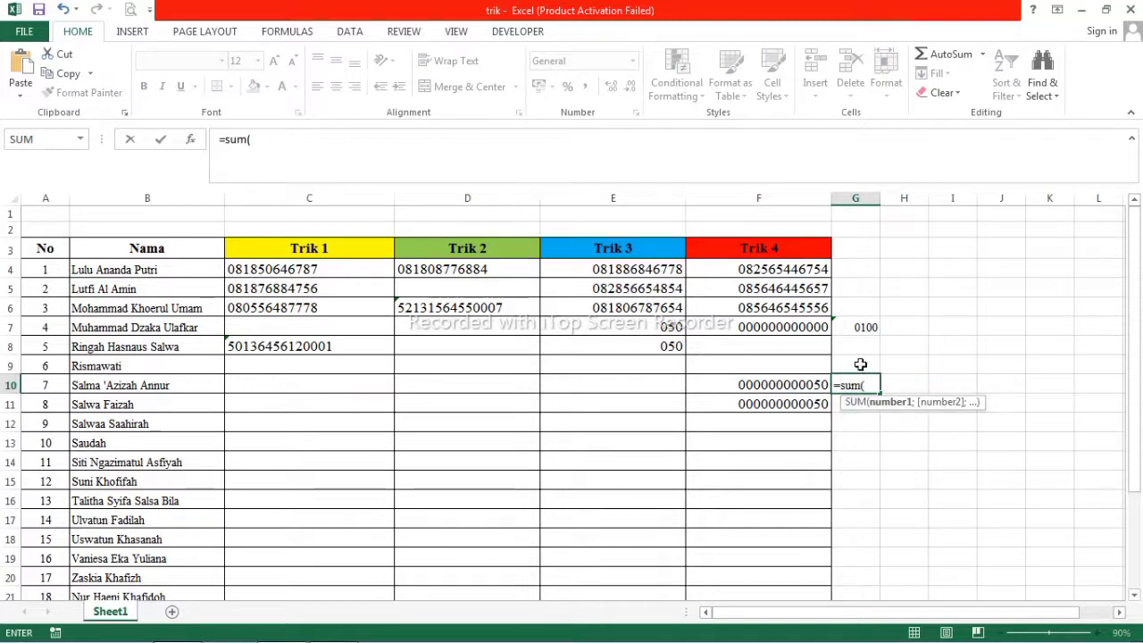
pyautogui.click(801, 387)
pyautogui.moveTo(801, 387); pyautogui.dragTo(801, 394)
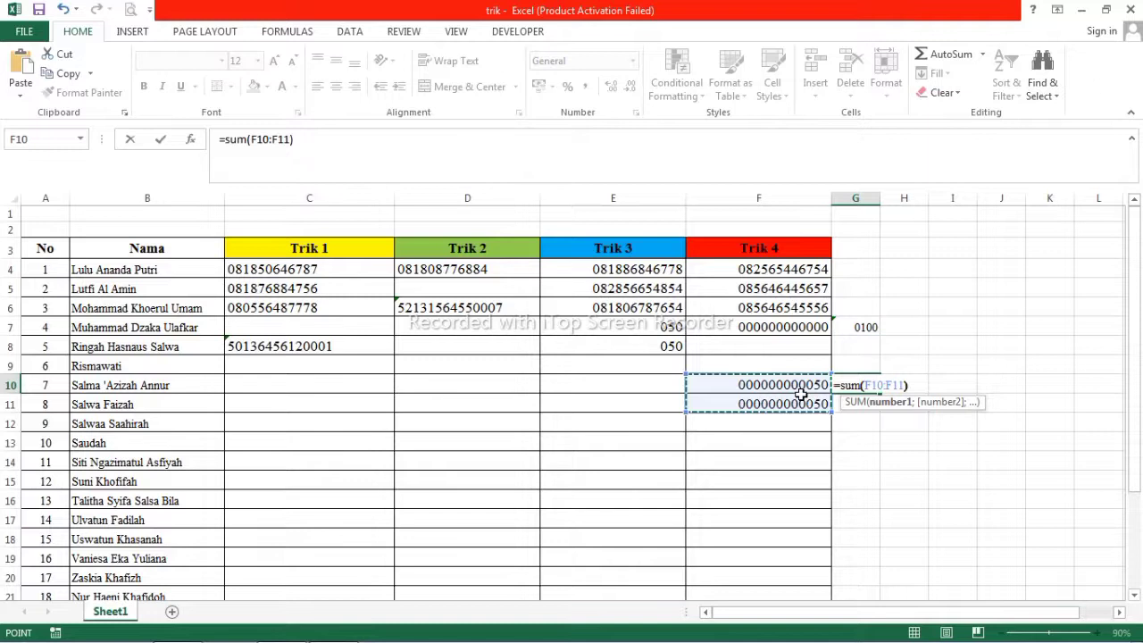
pyautogui.press('Return')
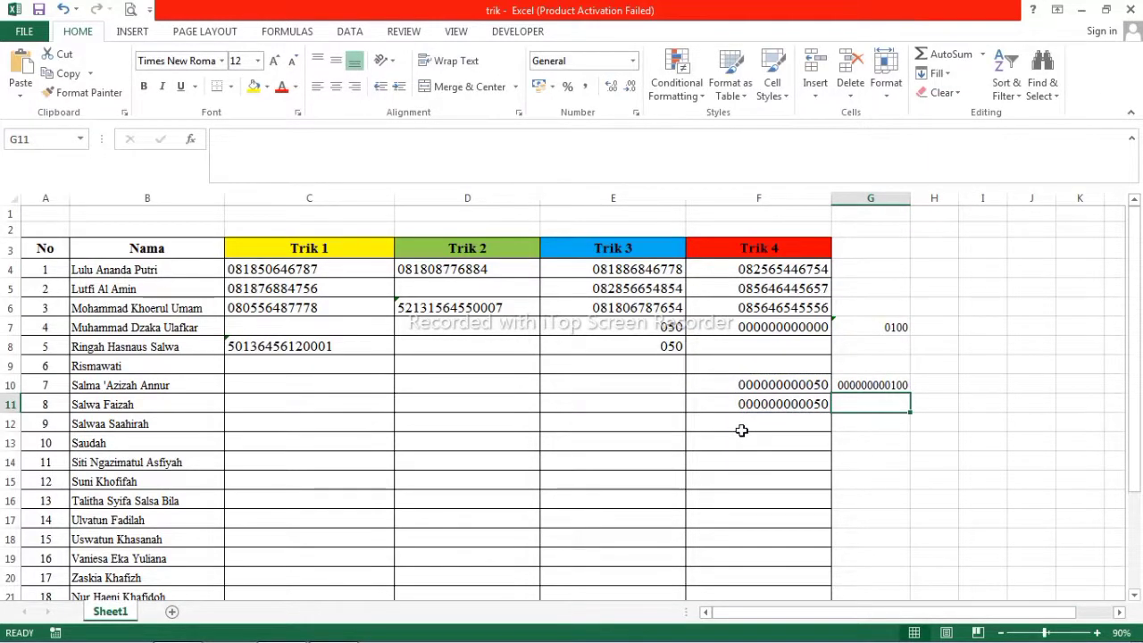
pyautogui.press('Up')
pyautogui.moveTo(740, 259); pyautogui.dragTo(774, 464)
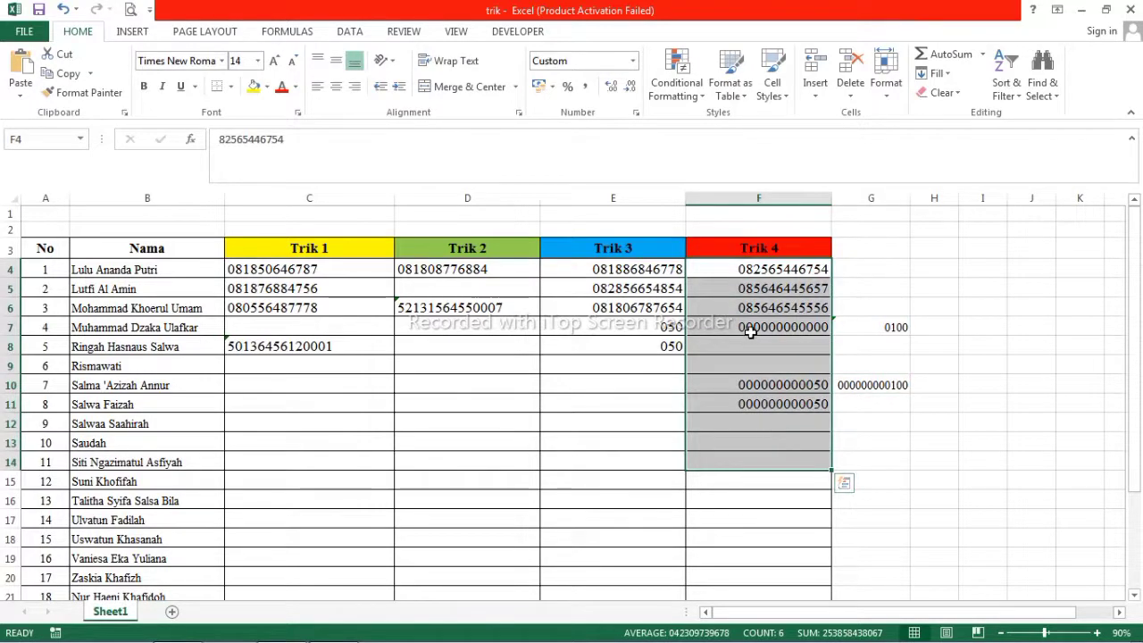
pyautogui.moveTo(323, 273); pyautogui.dragTo(275, 366)
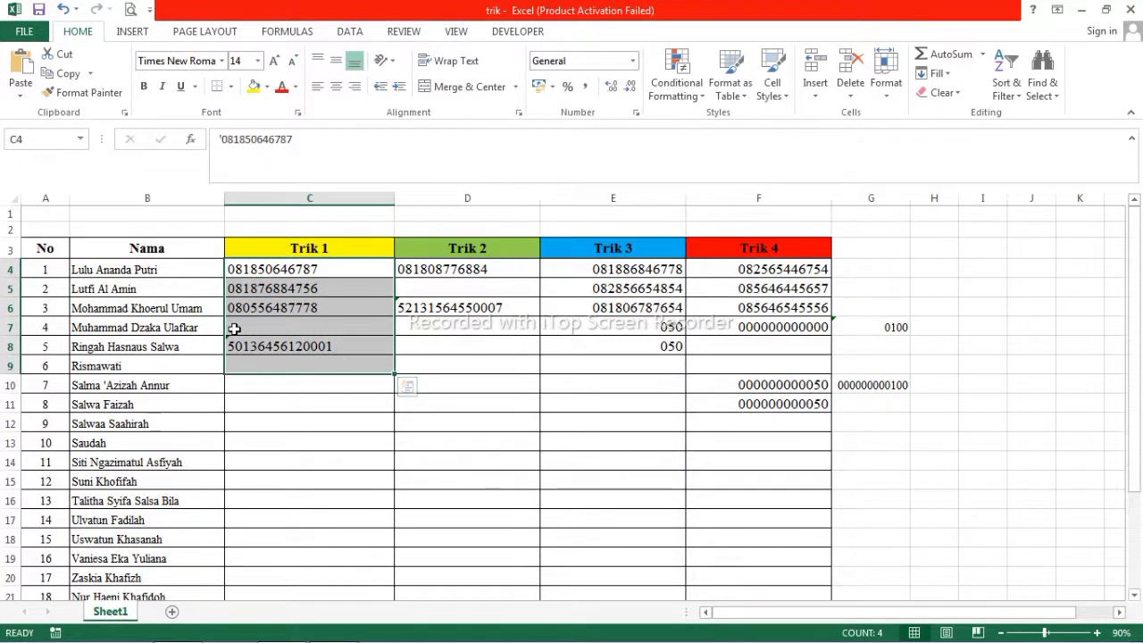
pyautogui.click(753, 269)
pyautogui.moveTo(752, 269); pyautogui.dragTo(785, 425)
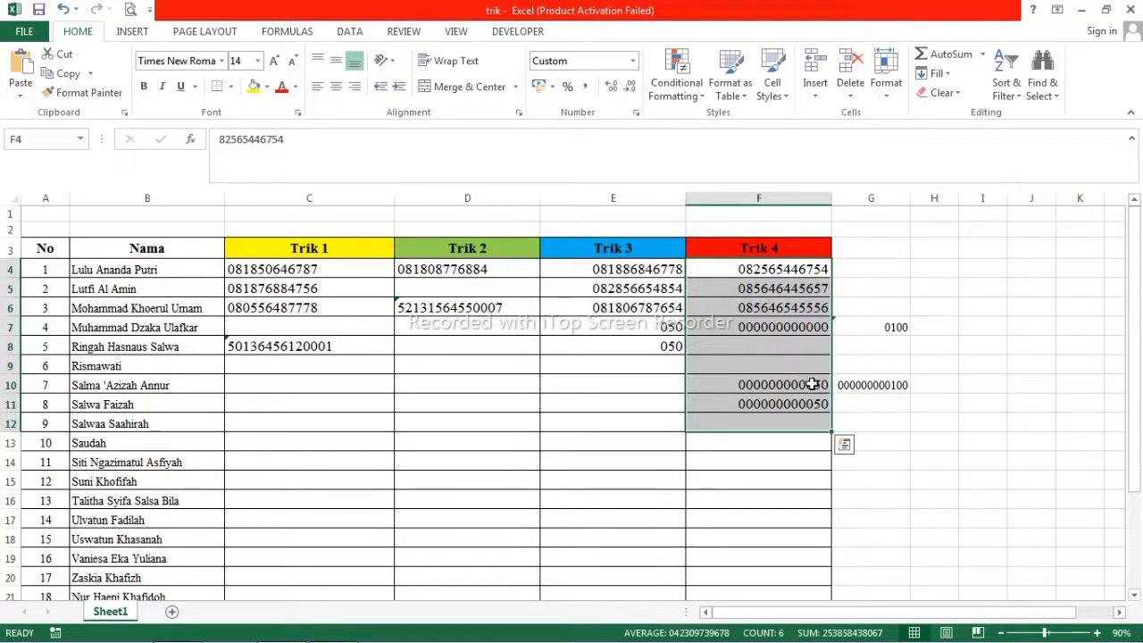
pyautogui.click(884, 387)
pyautogui.click(890, 402)
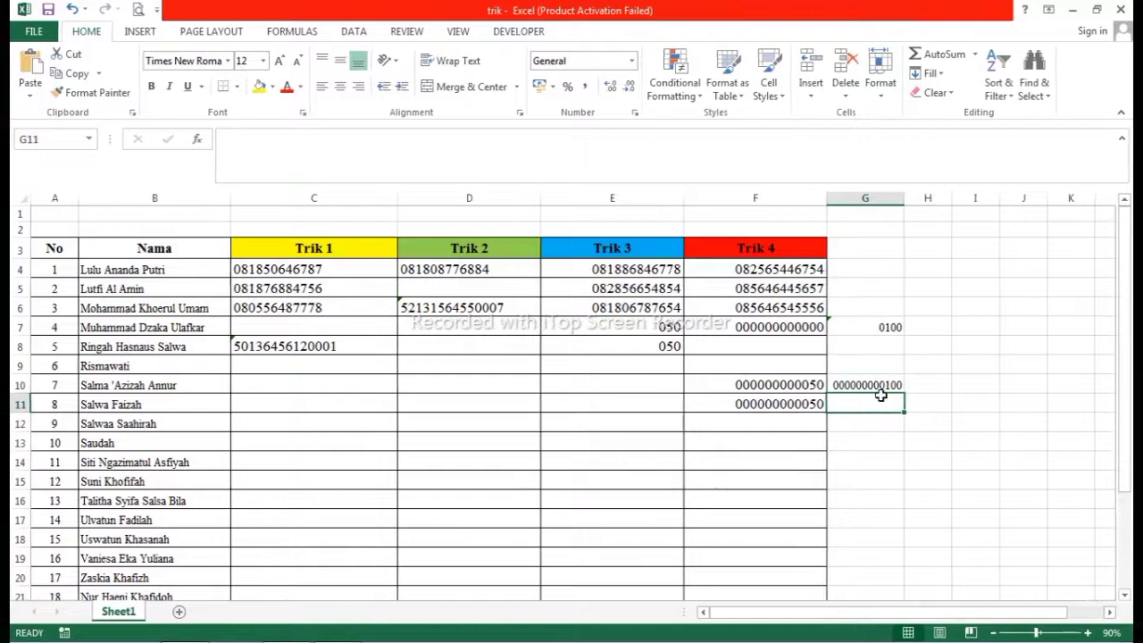